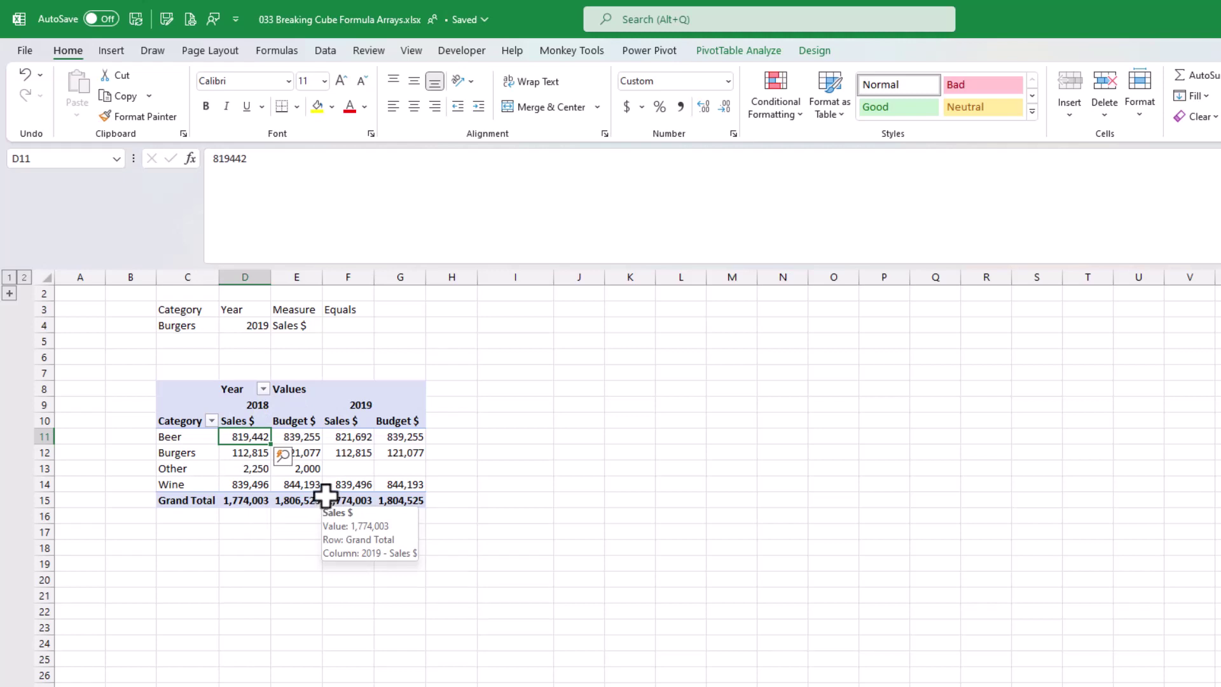
Select the pivot's year headers, then the Beer 2018 Sales $ value cell.
click(240, 404)
drag(238, 404, 398, 409)
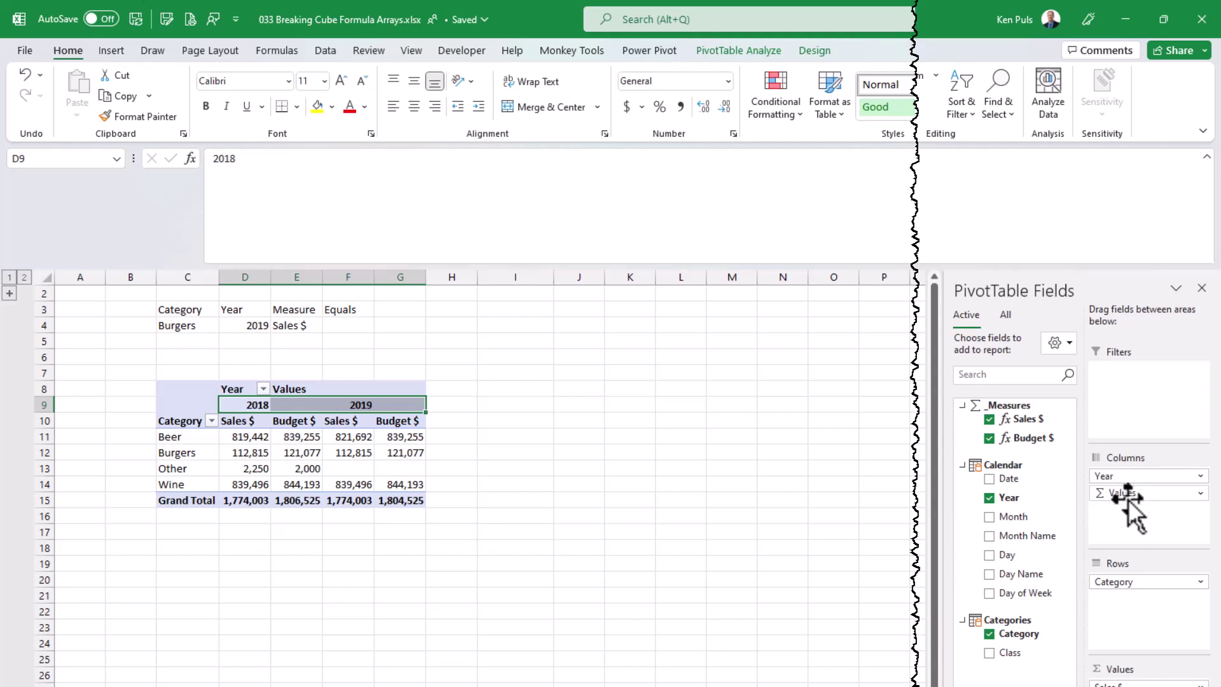
click(250, 436)
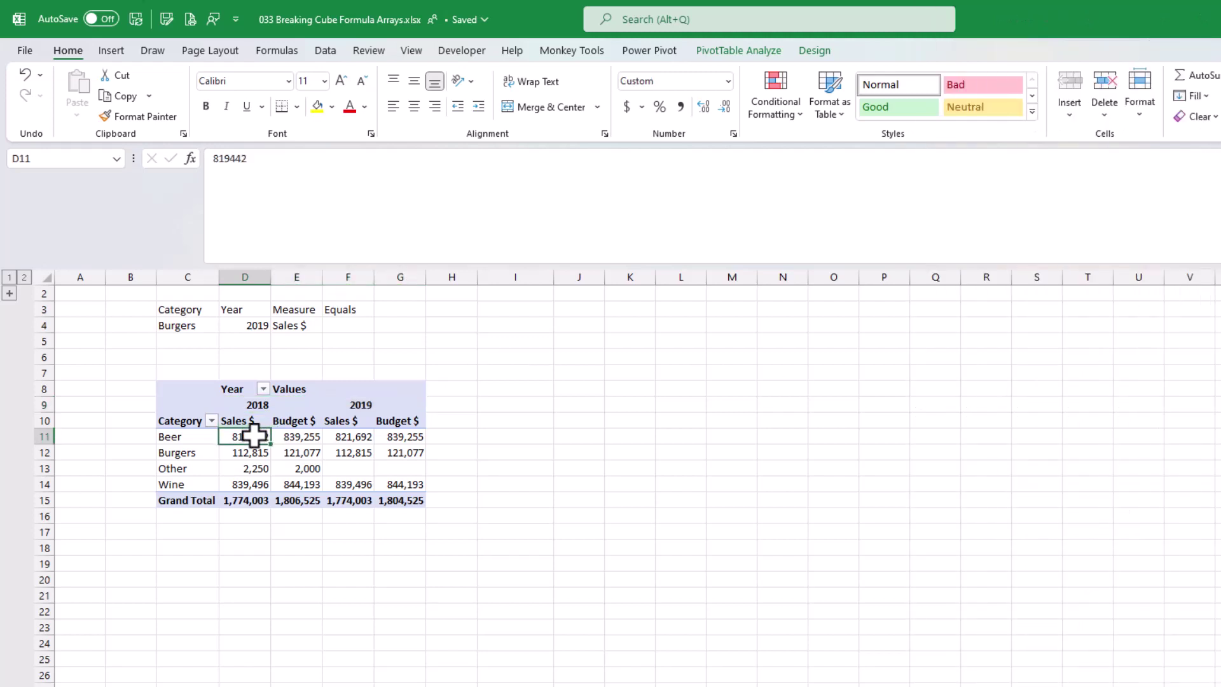
Convert the PivotTable to CUBEVALUE formulas with OLAP Tools > Convert to Formulas.
click(717, 52)
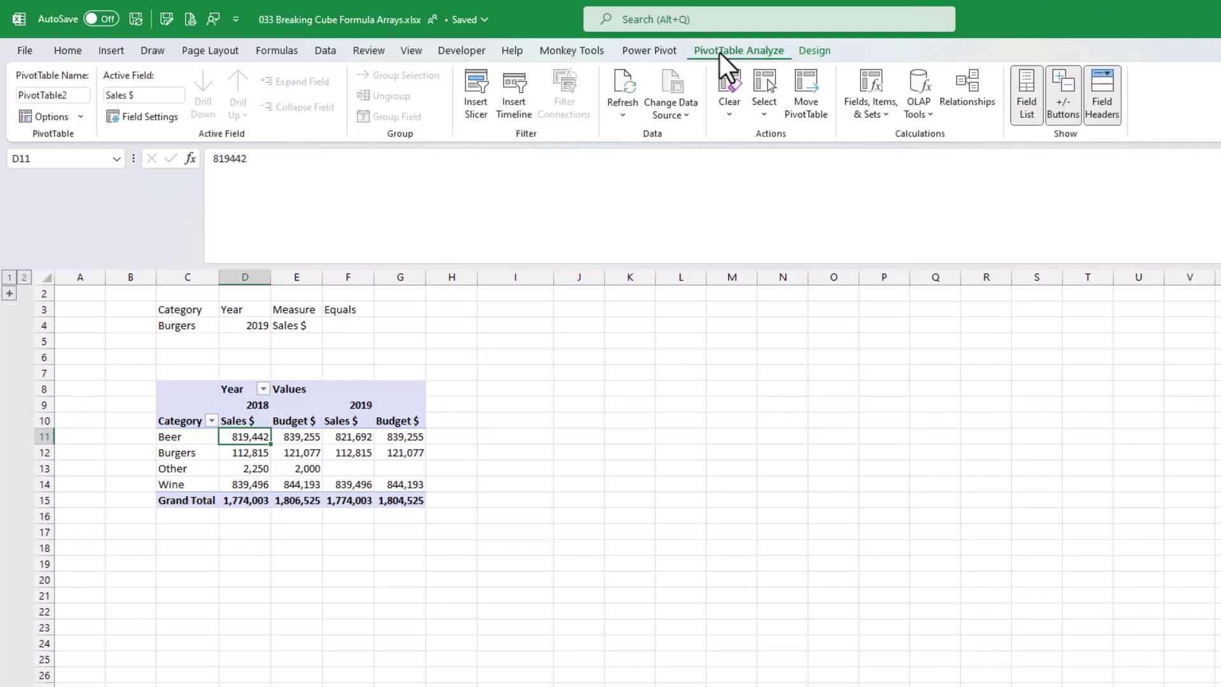
click(918, 110)
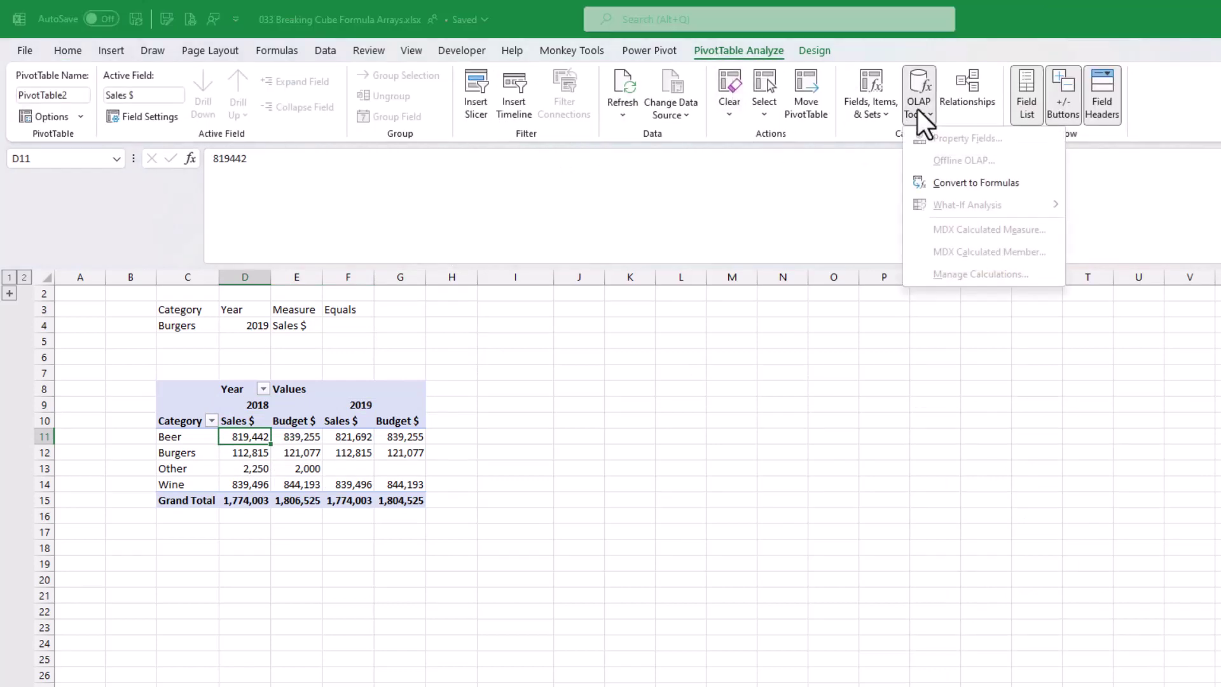
click(931, 183)
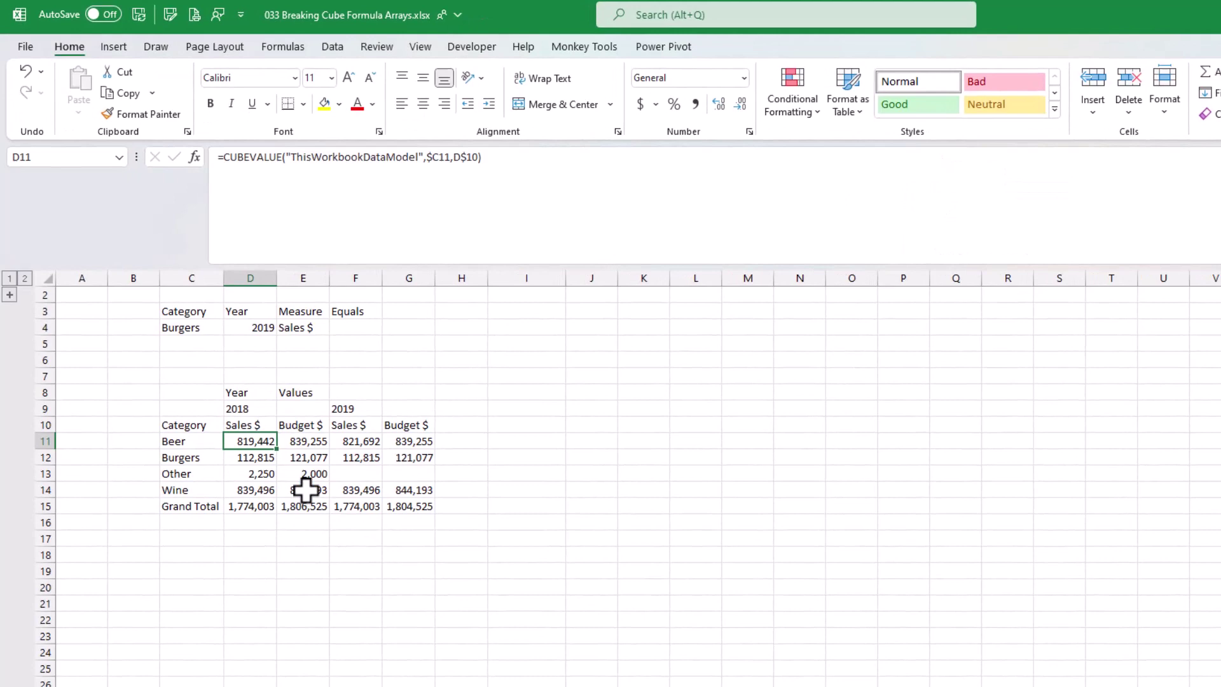
Copy the "[Categories].[Category].&[Beer]" member string from C11's CUBEMEMBER formula.
drag(427, 157, 445, 157)
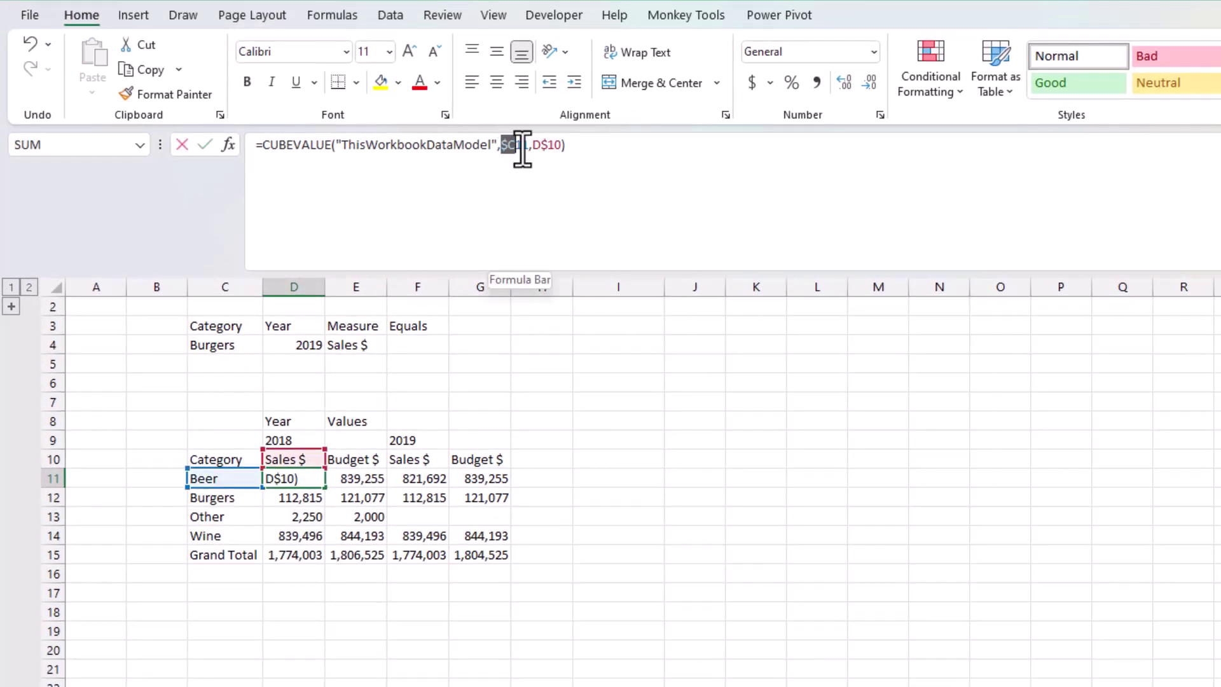
drag(521, 147, 530, 147)
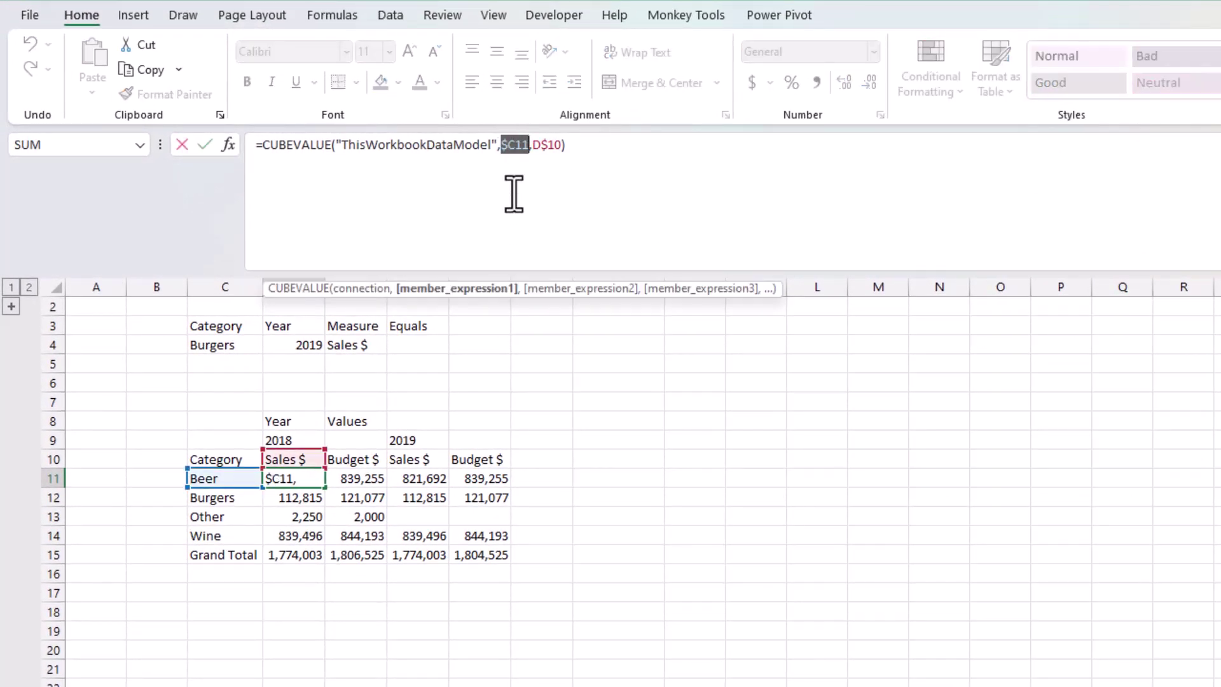
key(Escape)
click(213, 479)
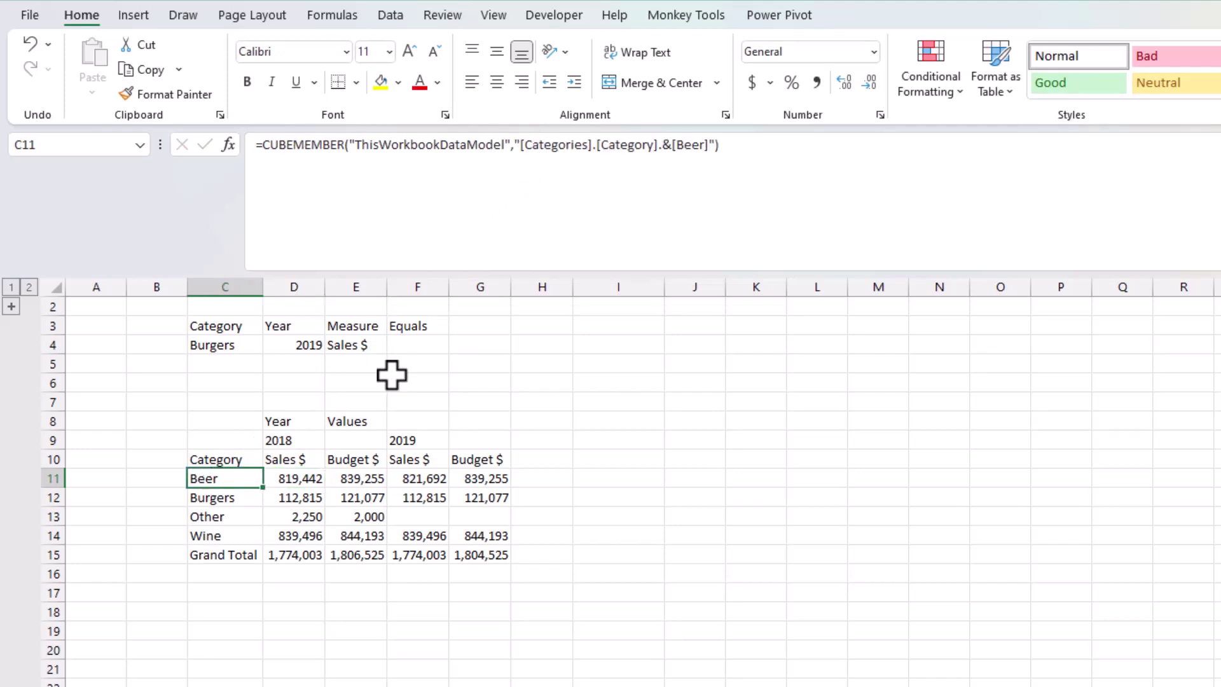
drag(517, 145, 717, 145)
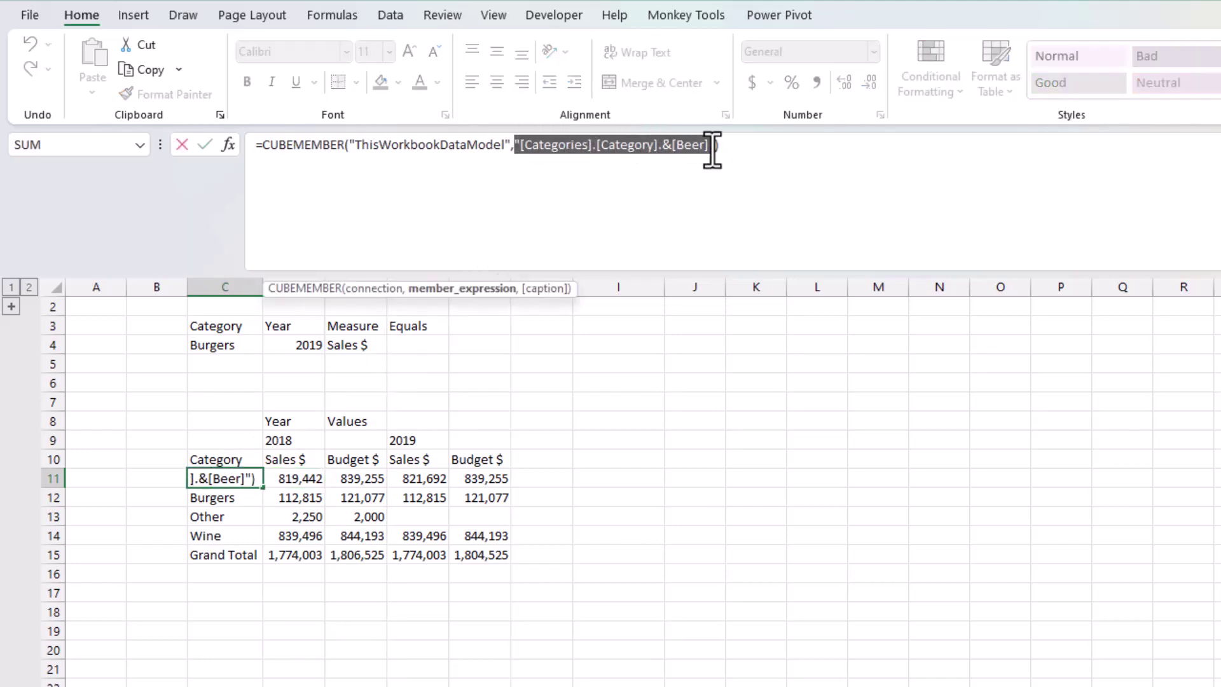
key(ctrl+c)
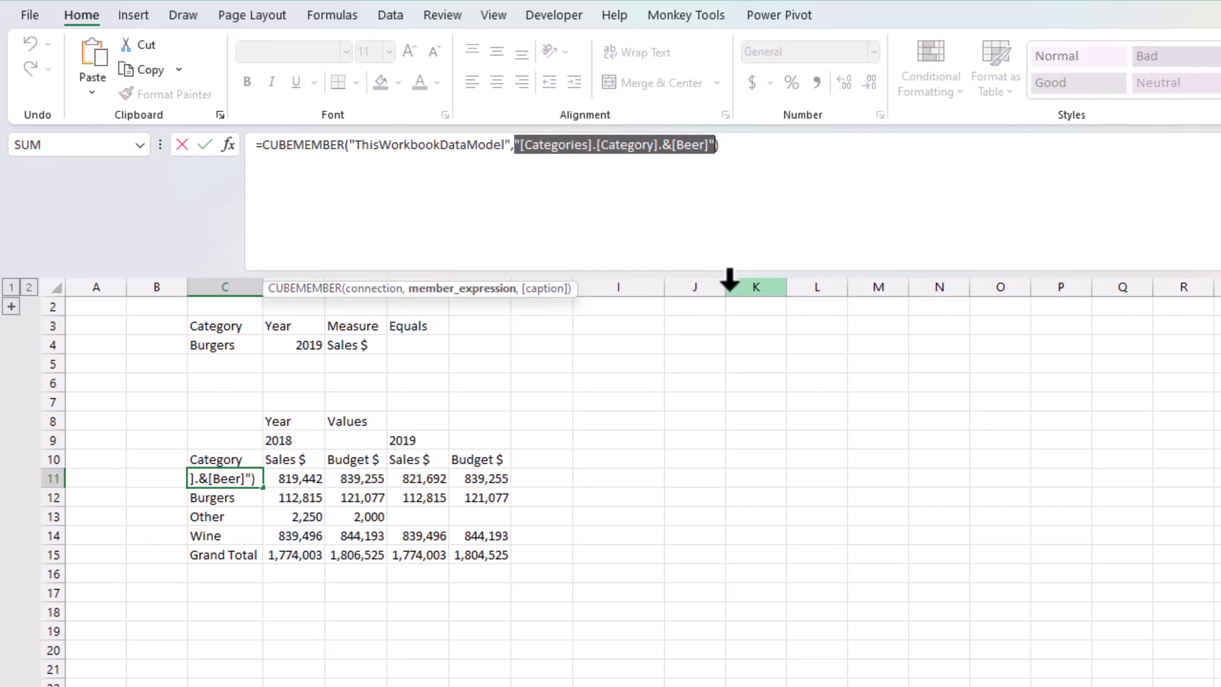
key(Return)
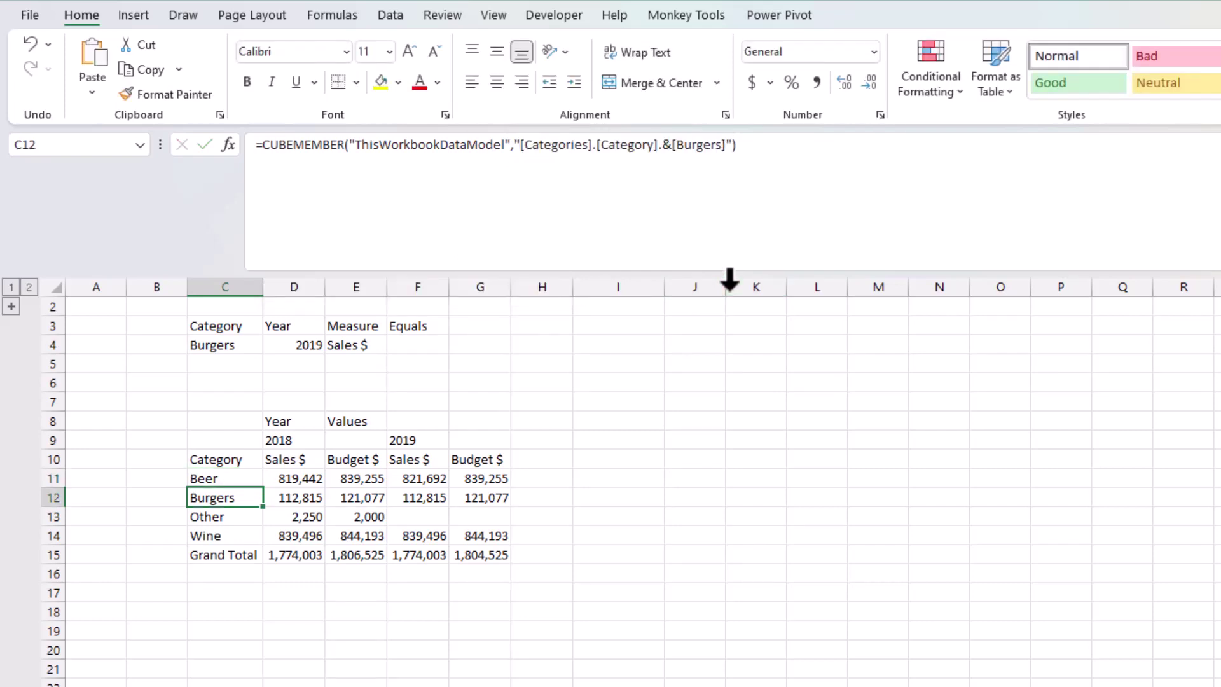
Replace $C11 in D11's formula with the Beer member string, with line breaks around it.
click(306, 477)
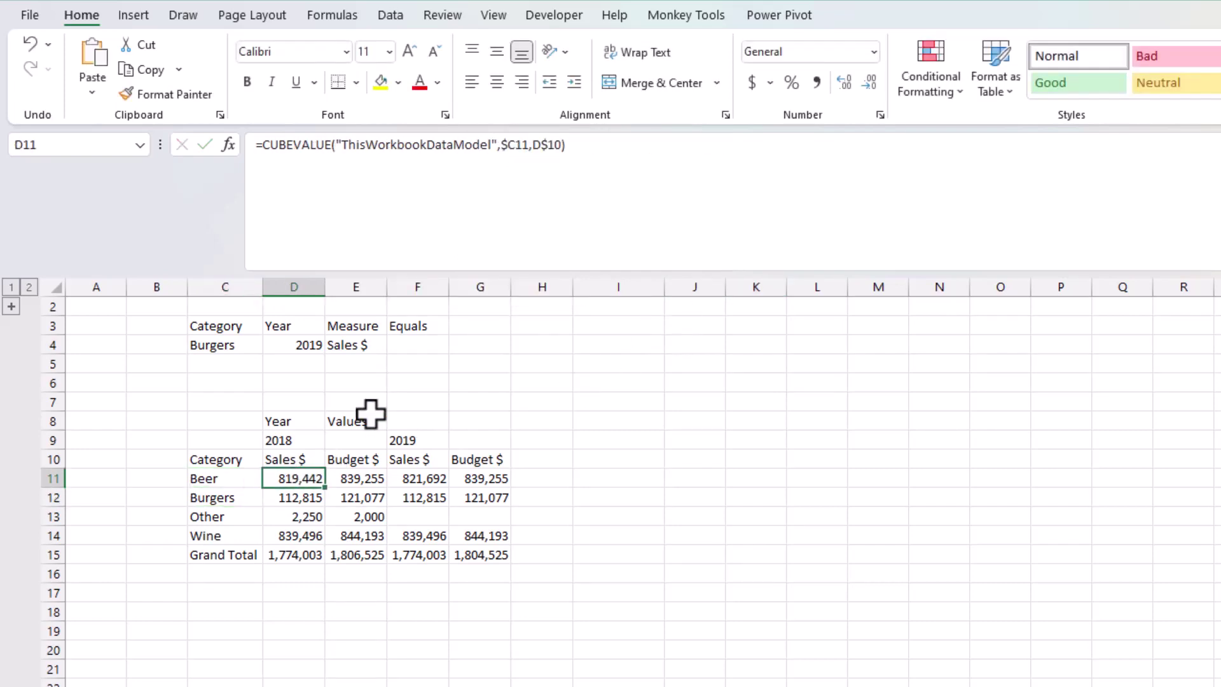
double_click(513, 145)
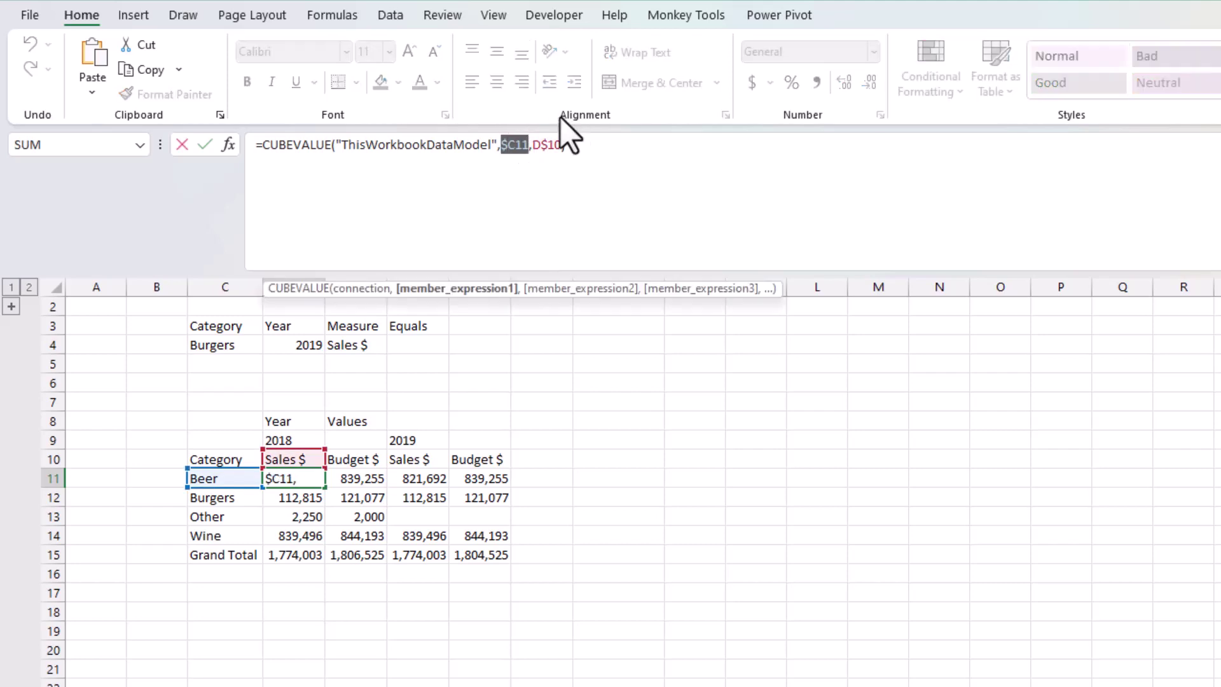
key(alt+Return)
key(ctrl+v)
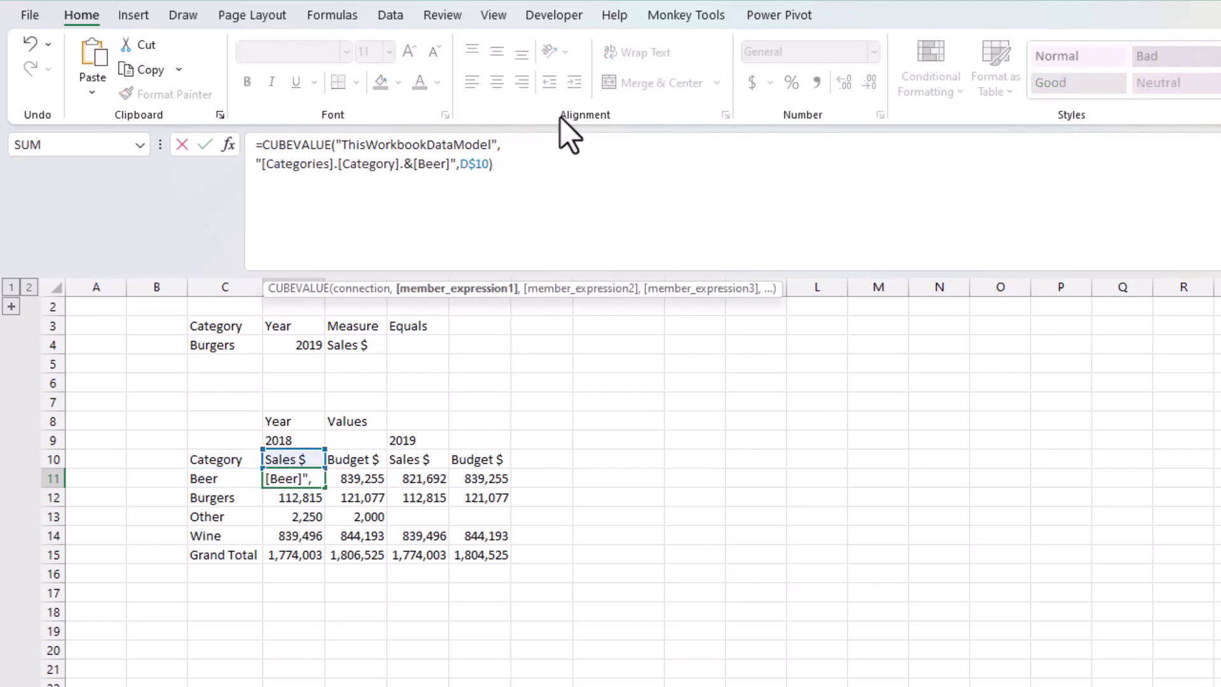
key(Right)
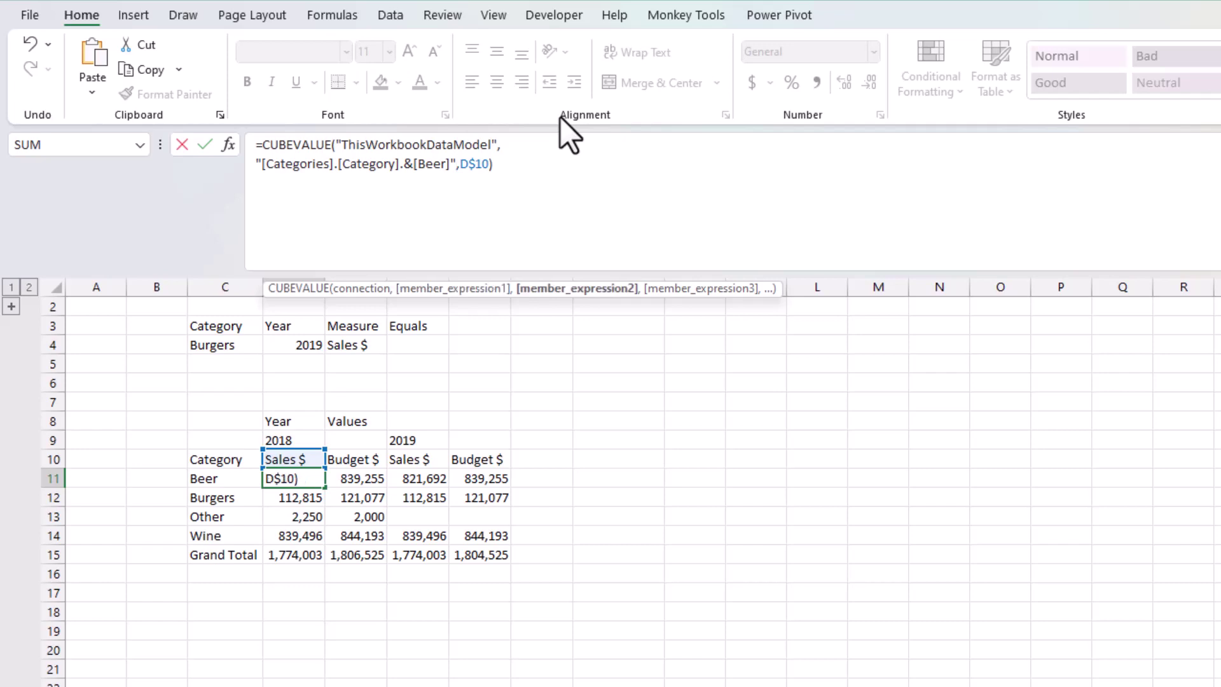
key(alt+Return)
key(End)
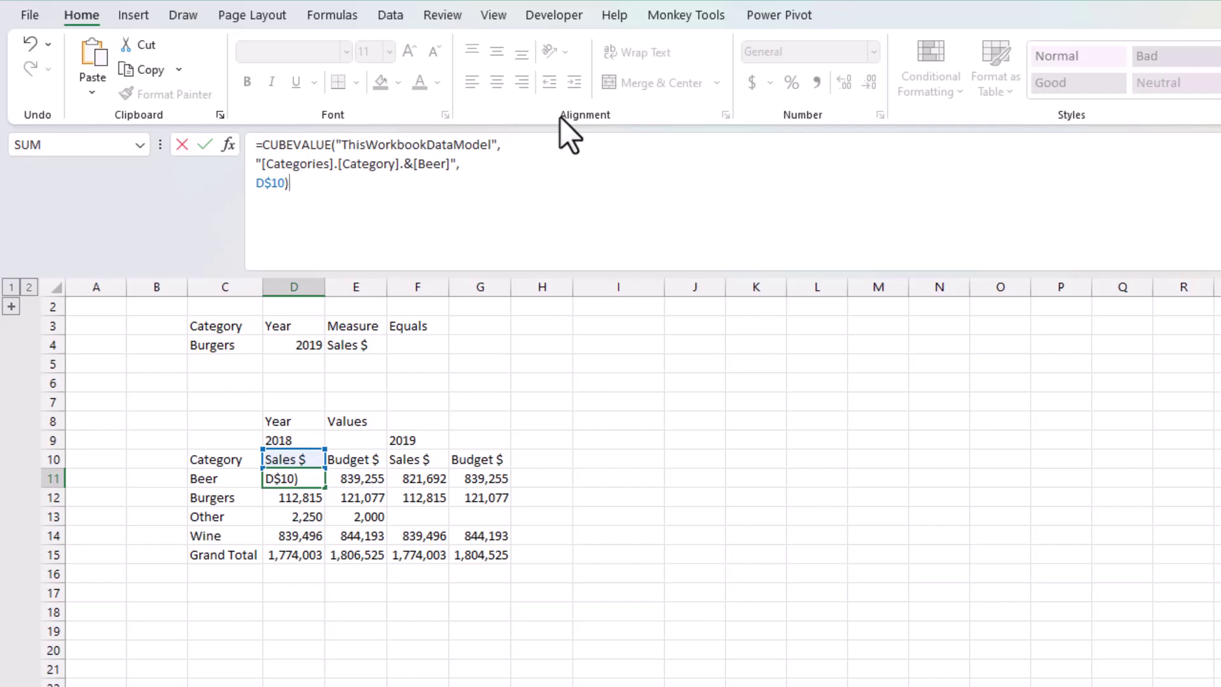
key(Return)
key(Up)
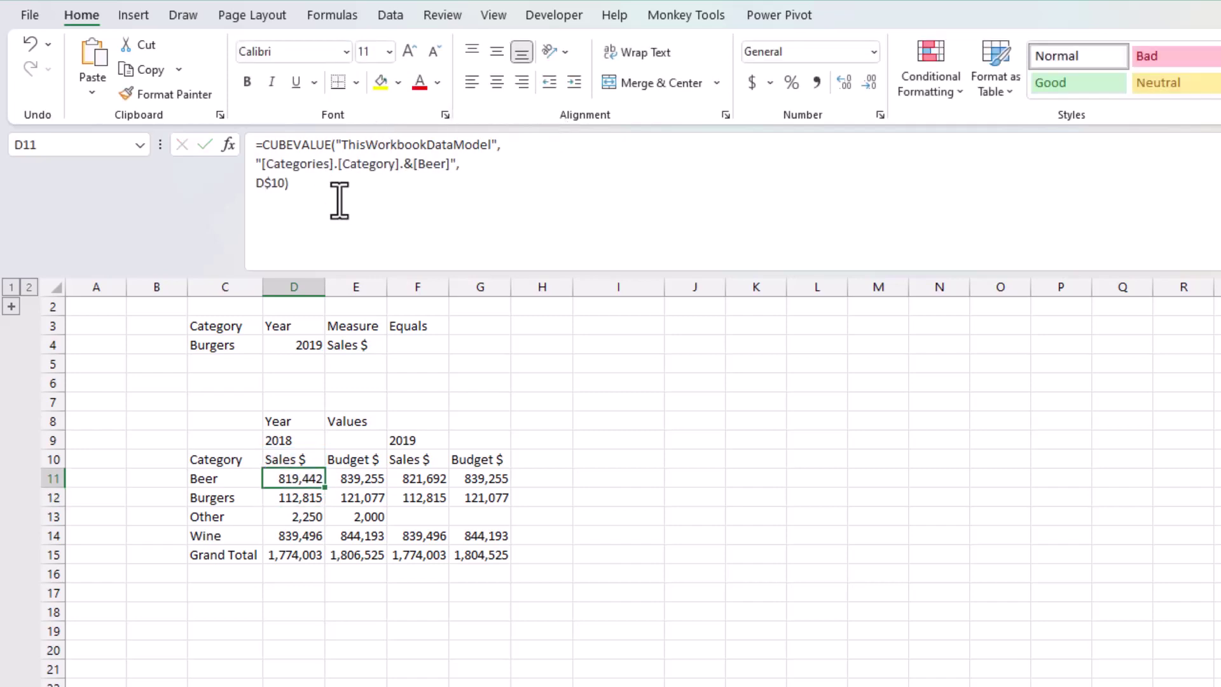
click(428, 197)
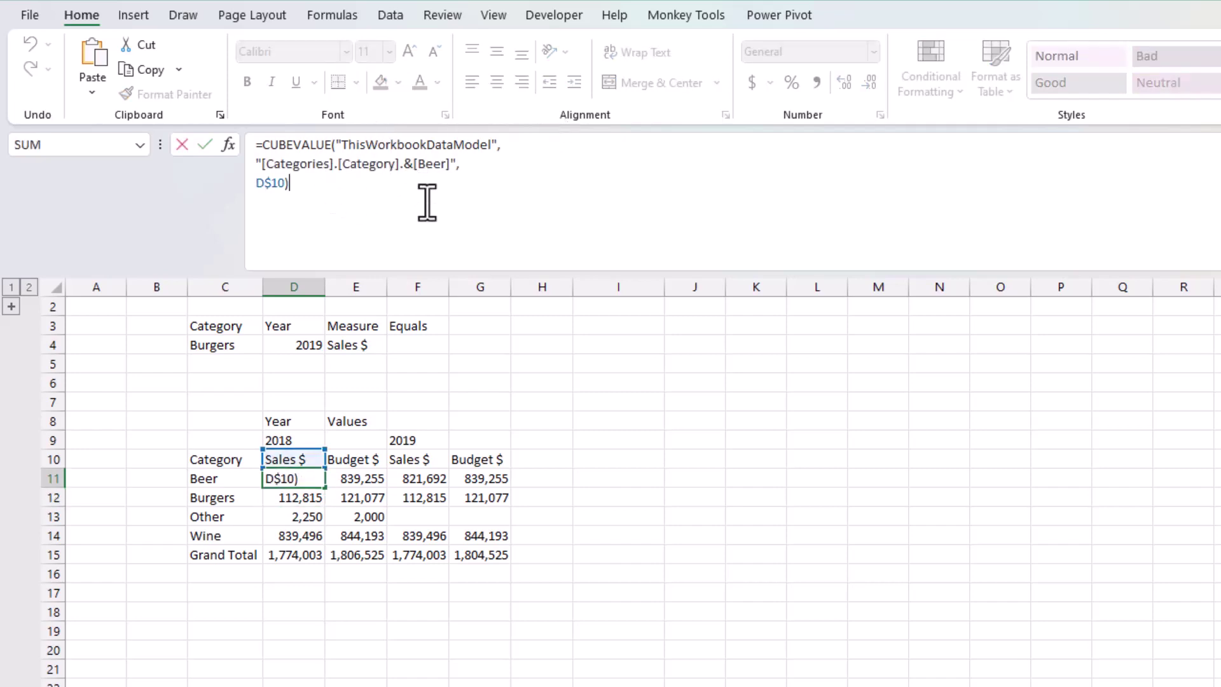
Copy the {"[Calendar].[Year].&[2018]","[Measures].[Sales $]"} member set from D10's formula.
key(Escape)
click(297, 459)
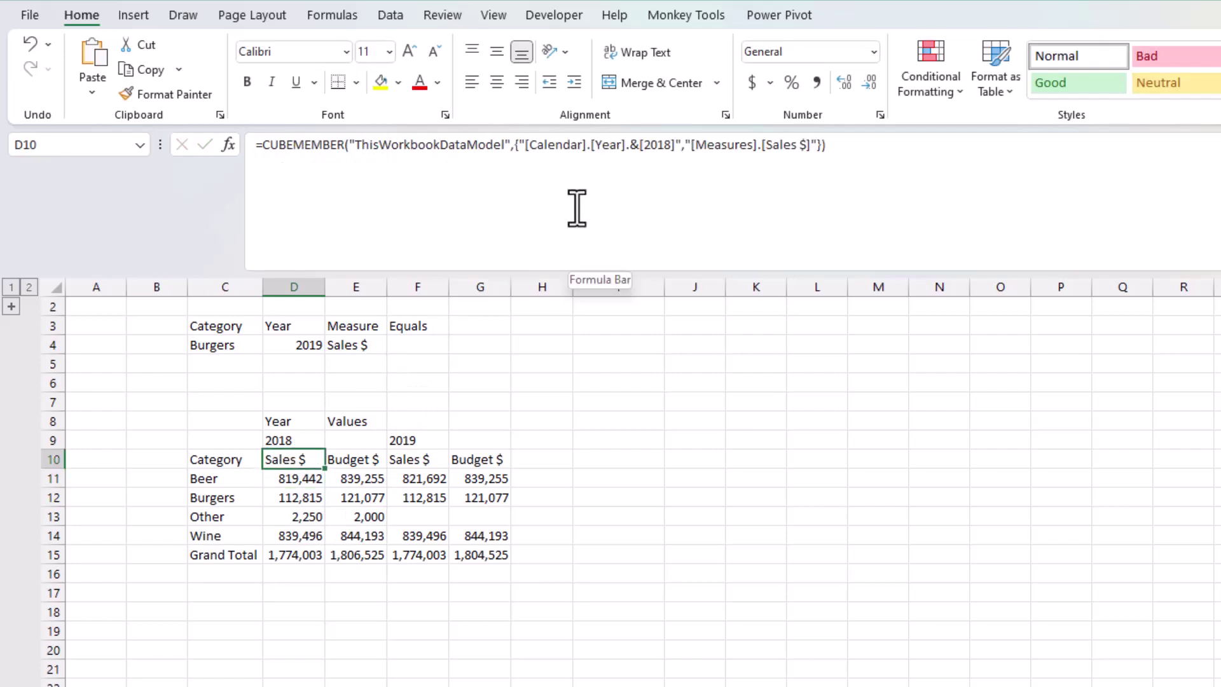
click(519, 145)
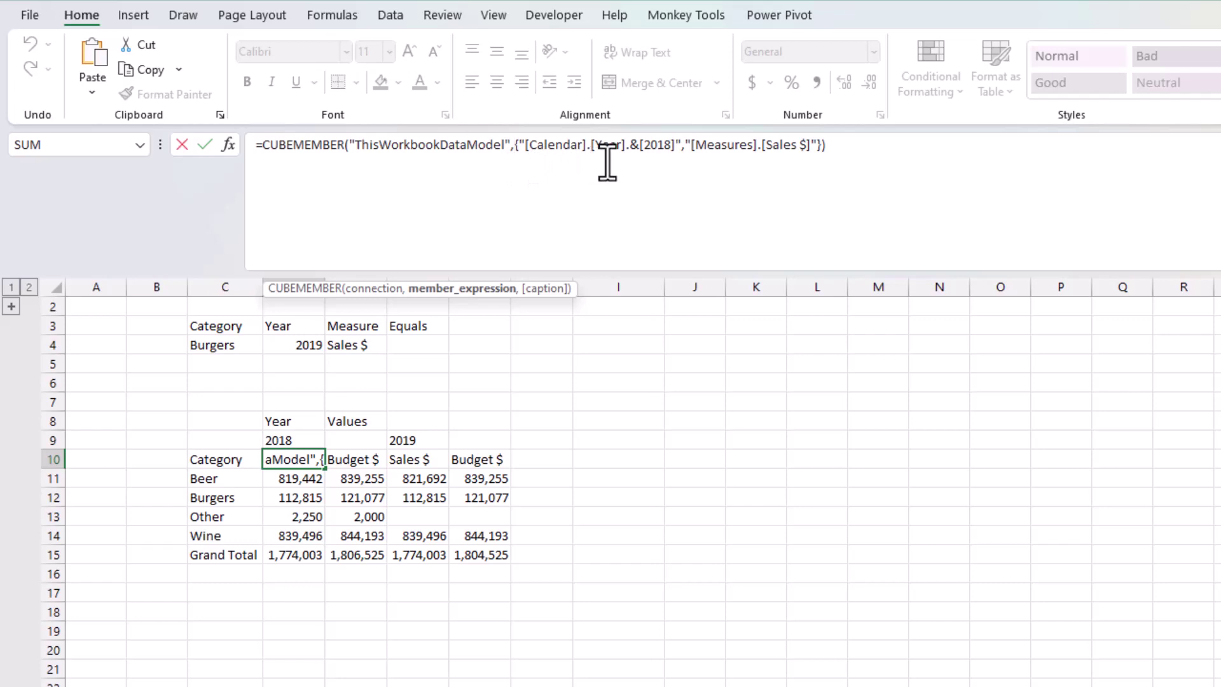
shift+click(824, 145)
key(ctrl+c)
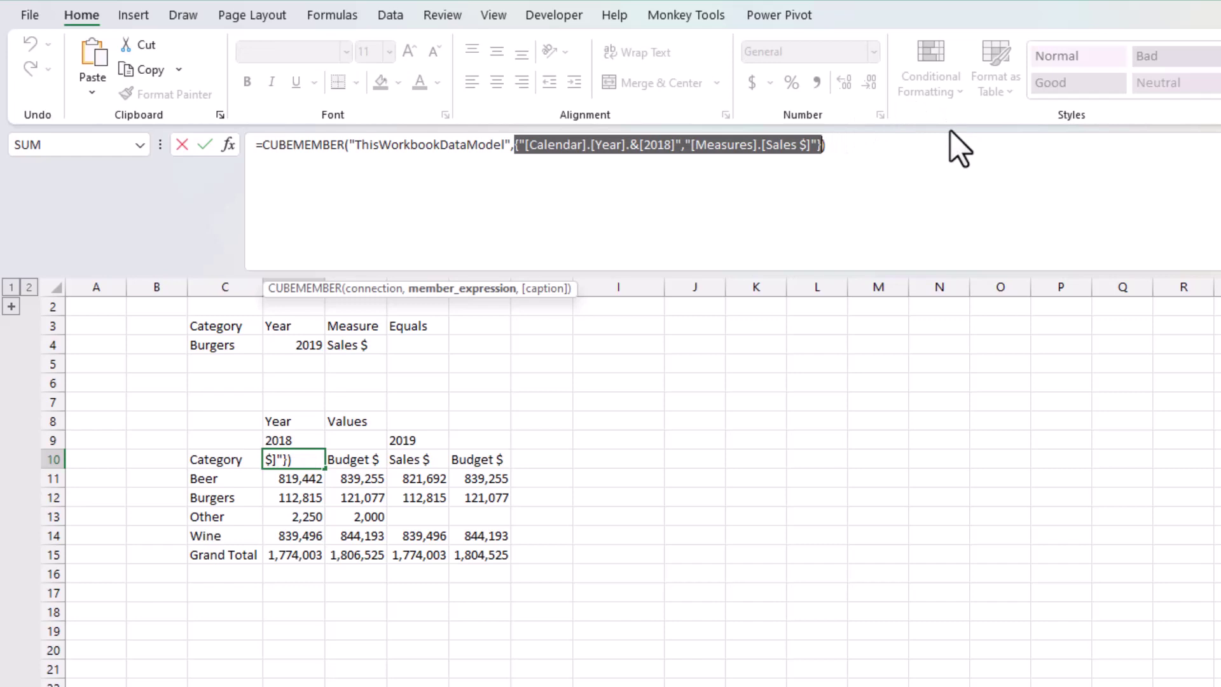
key(Return)
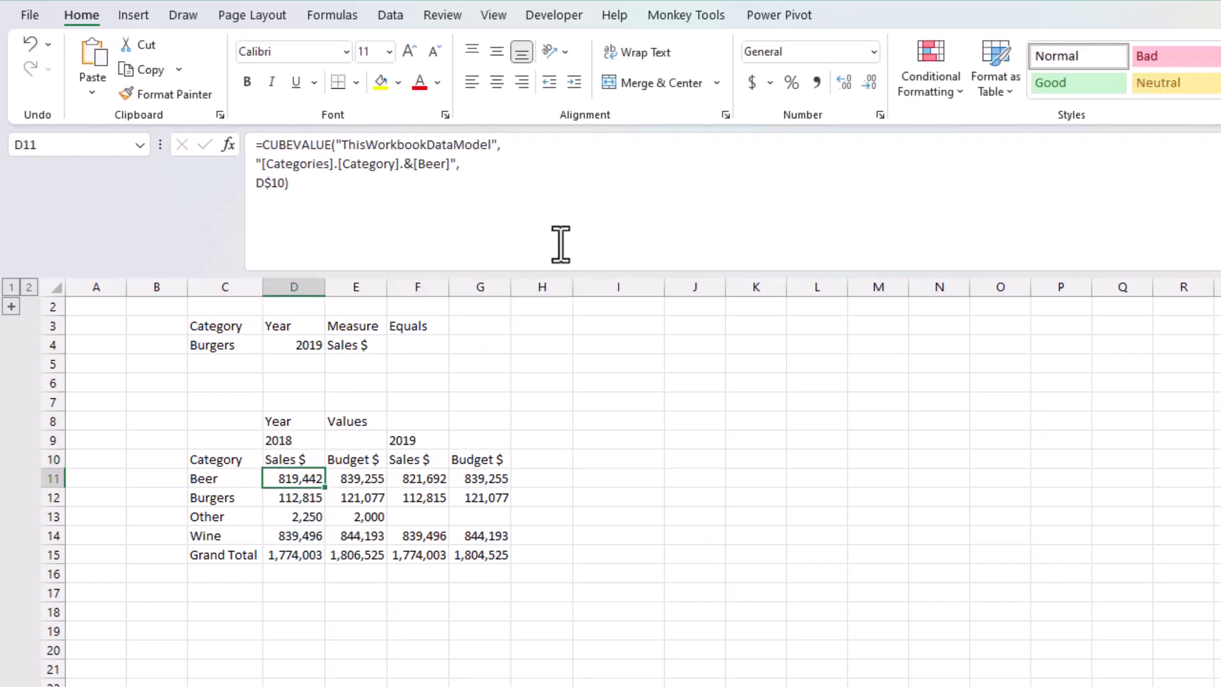
Paste that member set over D$10 in D11's formula, closing parenthesis on its own line.
double_click(277, 183)
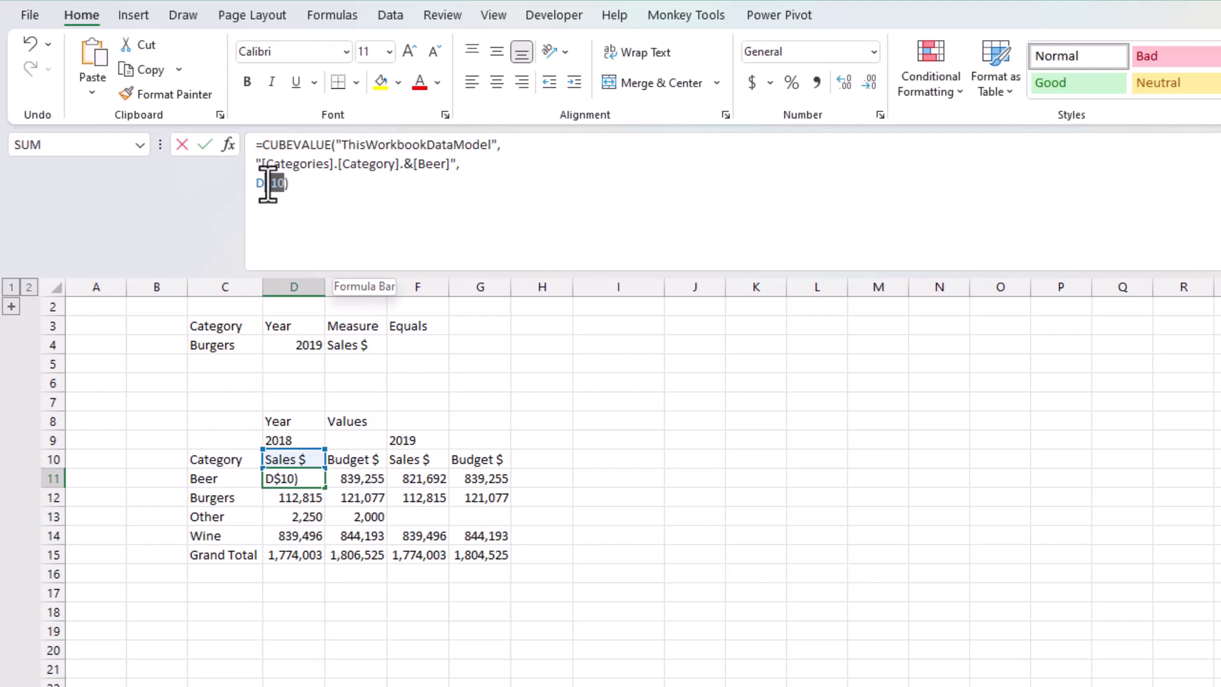
key(ctrl+v)
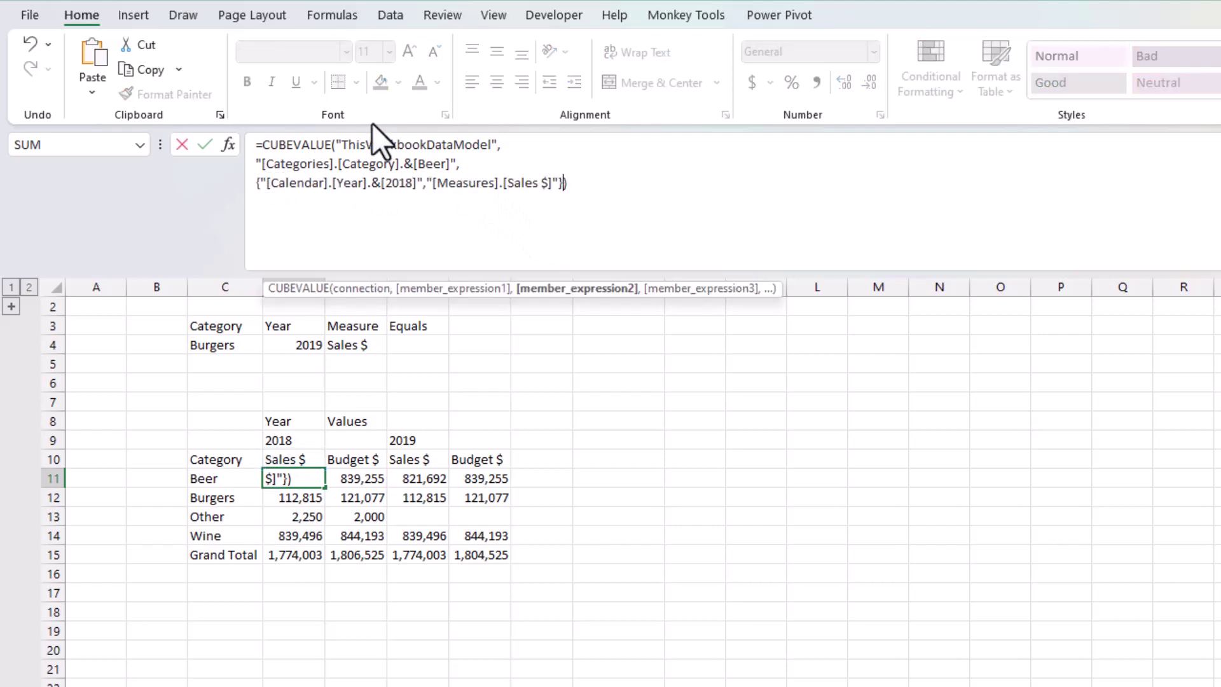
key(alt+Return)
key(Return)
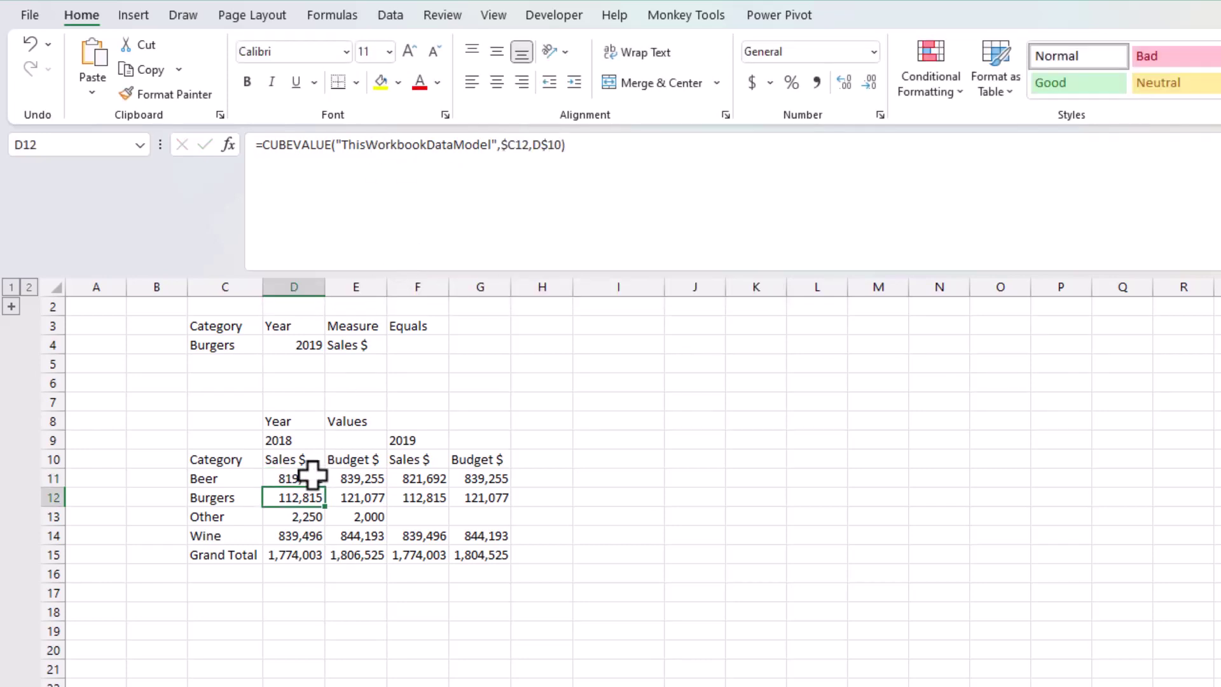
Move D11's formula into F4, clear rows 8–17, and select Beer in F4's formula.
click(308, 477)
drag(306, 468, 421, 346)
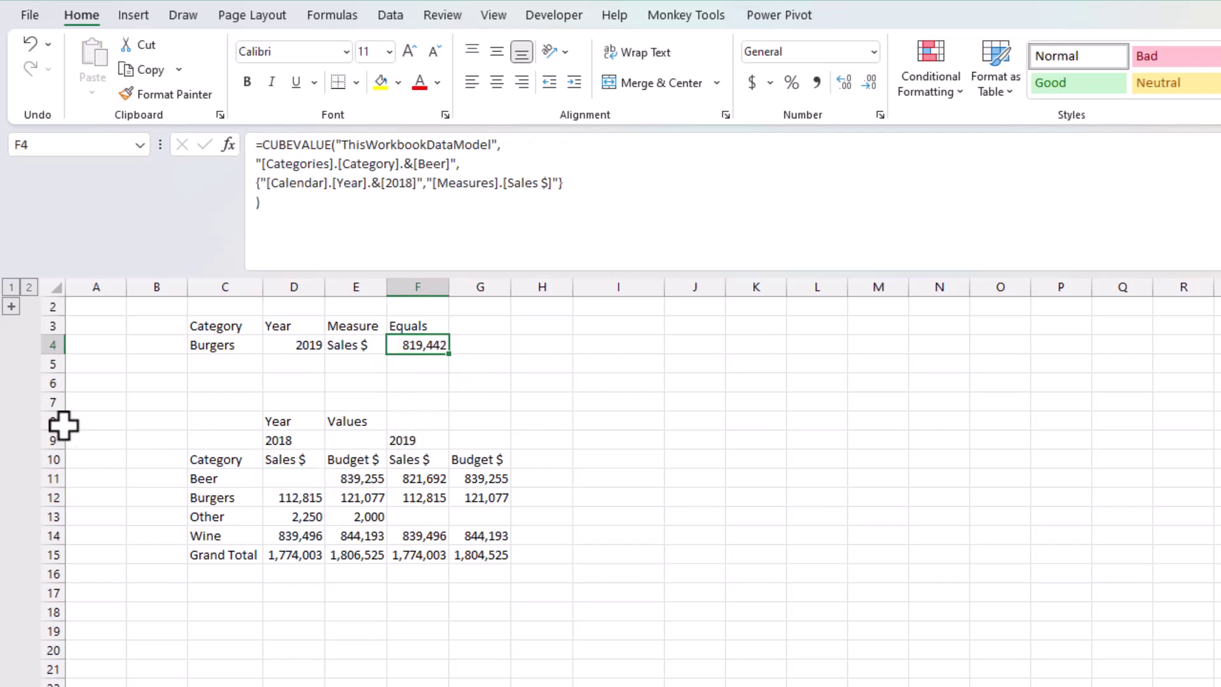
drag(63, 422, 79, 583)
right_click(305, 486)
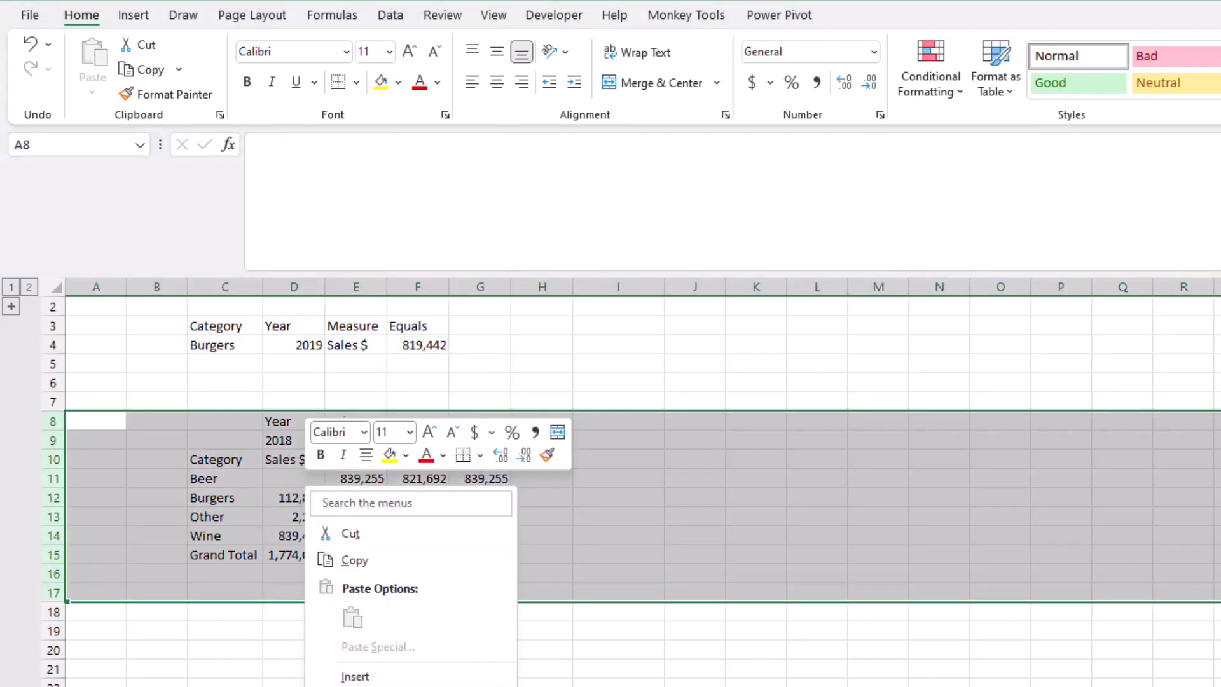
key(Escape)
key(Delete)
click(426, 350)
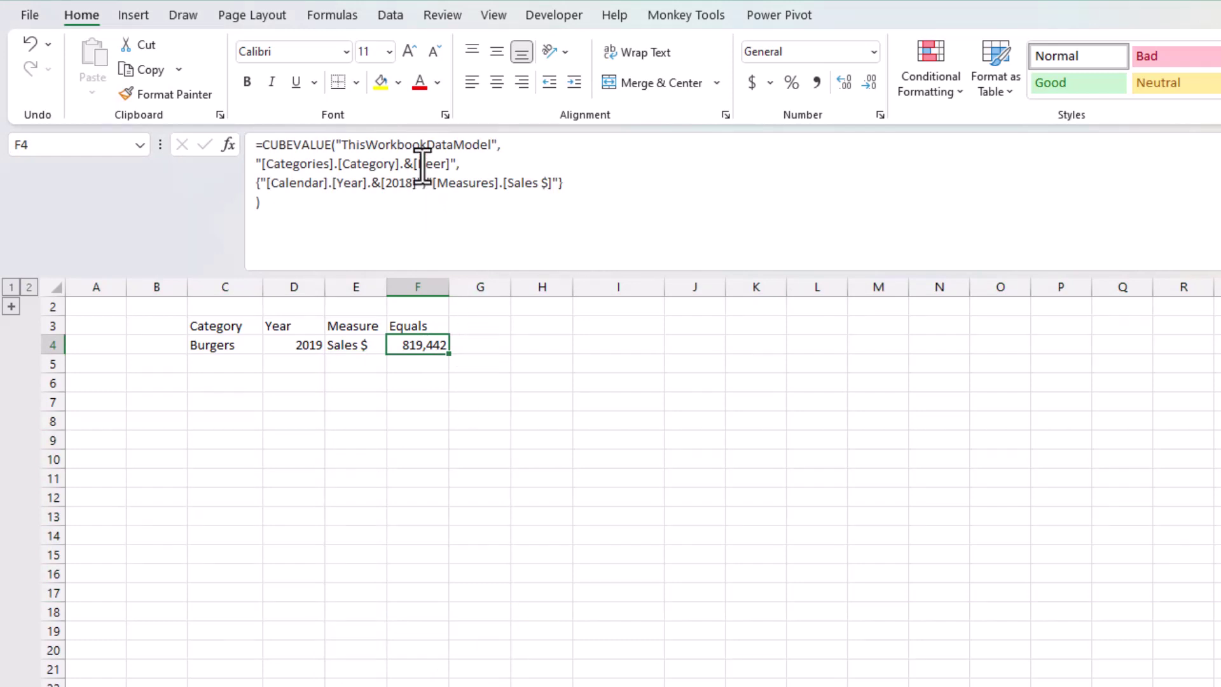
drag(417, 163, 448, 167)
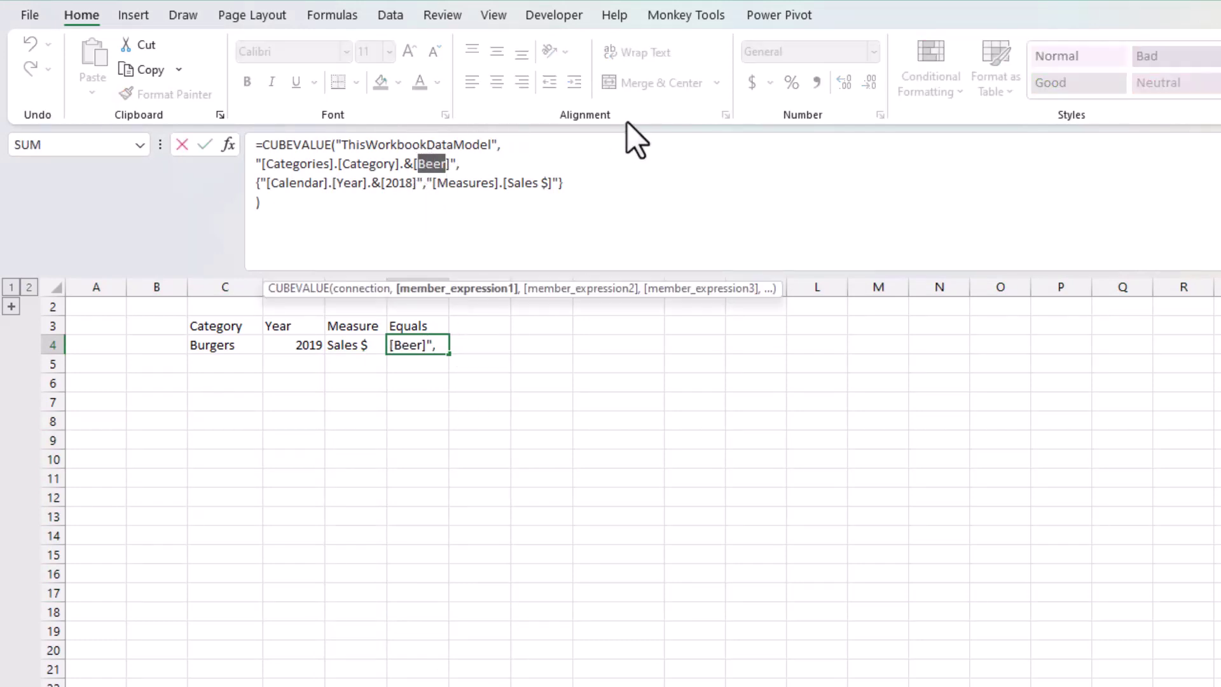
Replace Beer in F4's formula with "&C4&" so the category comes from C4.
text("&)
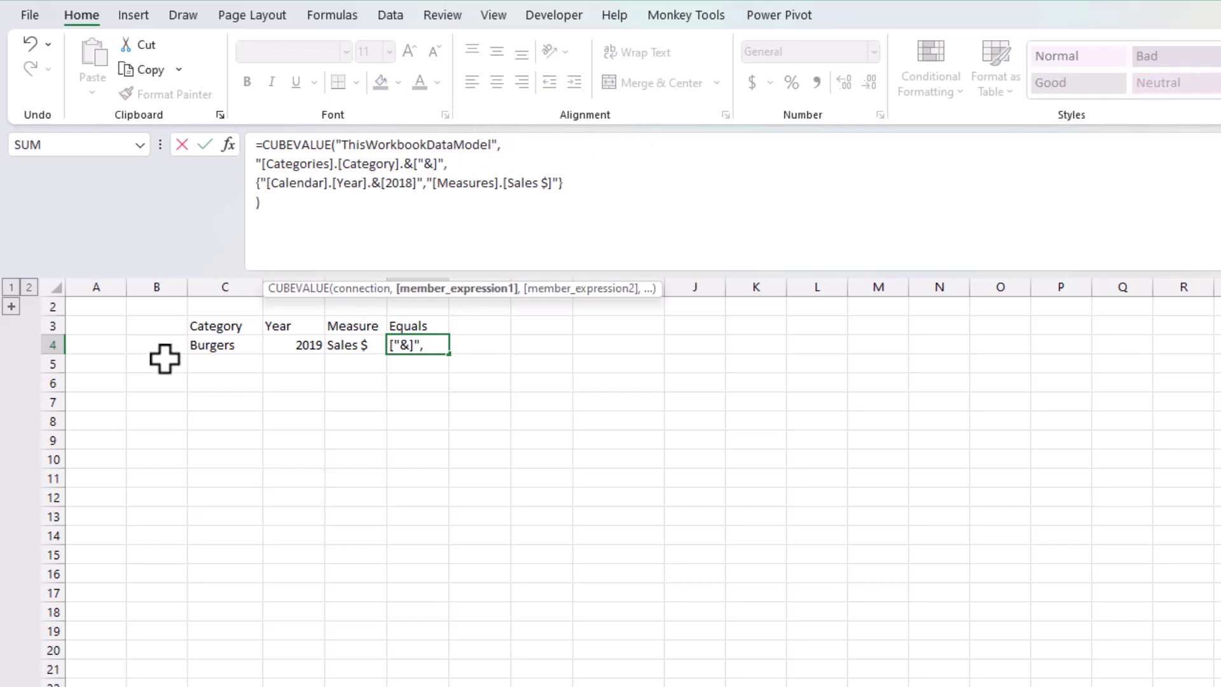
click(212, 345)
text(&")
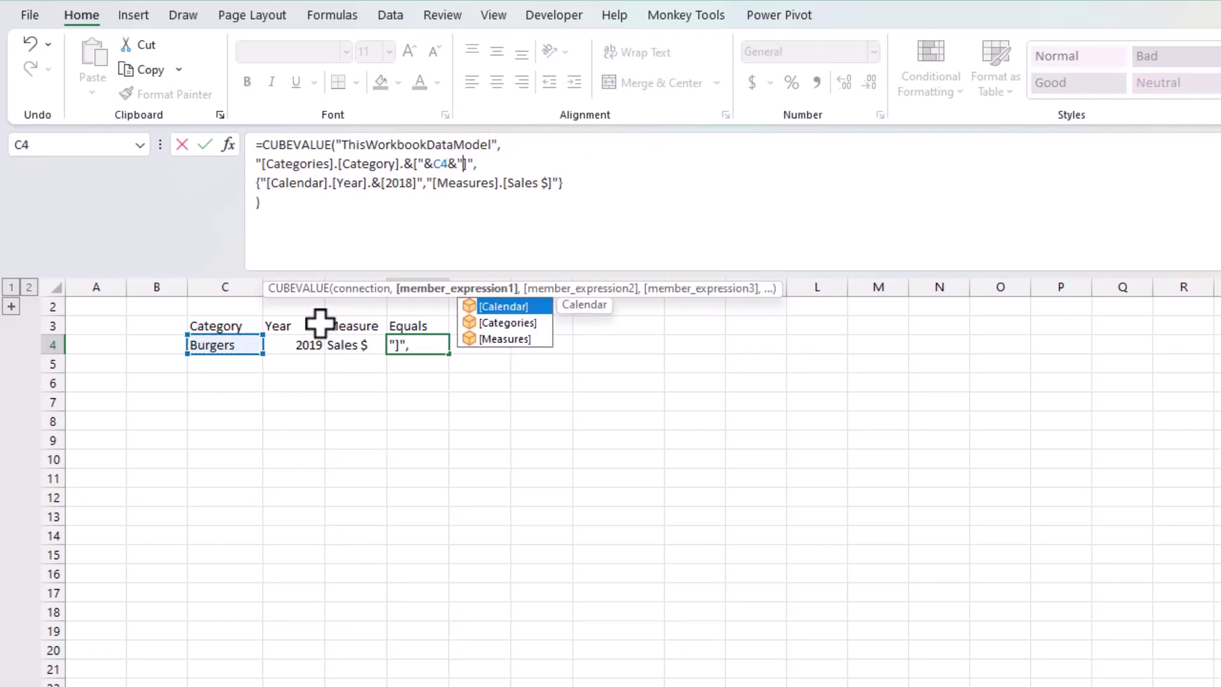
click(202, 140)
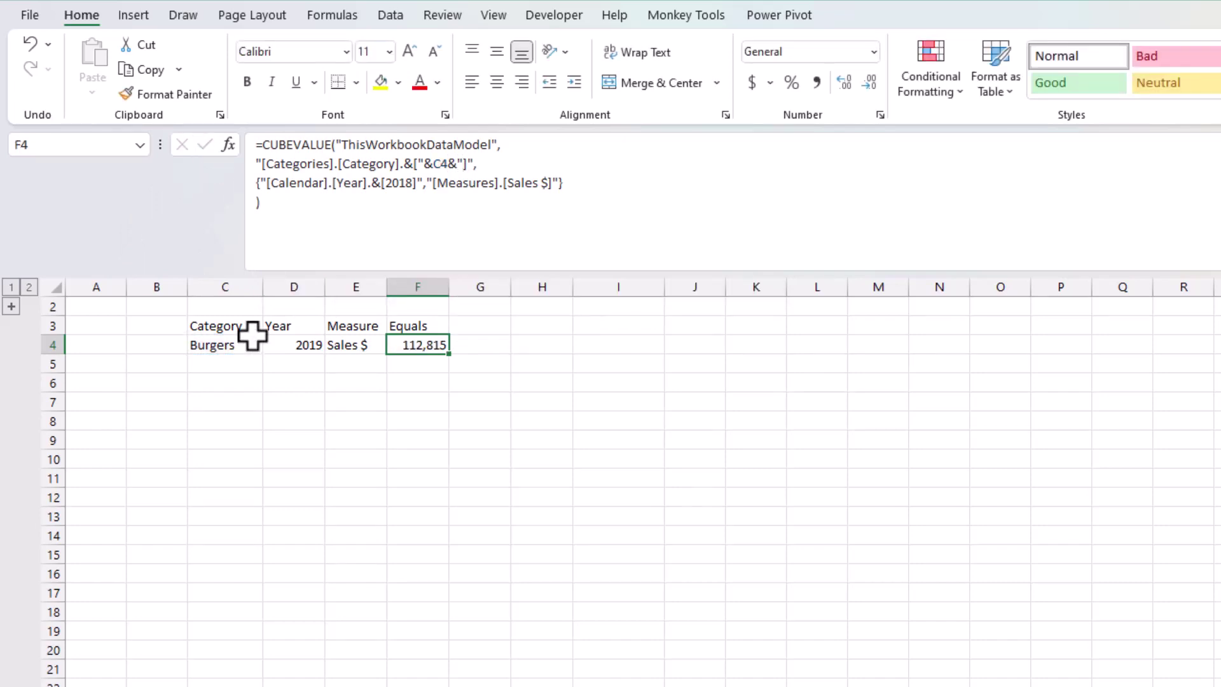
Choose Beer from C4's dropdown list so F4 shows 819,442.
click(223, 345)
click(272, 345)
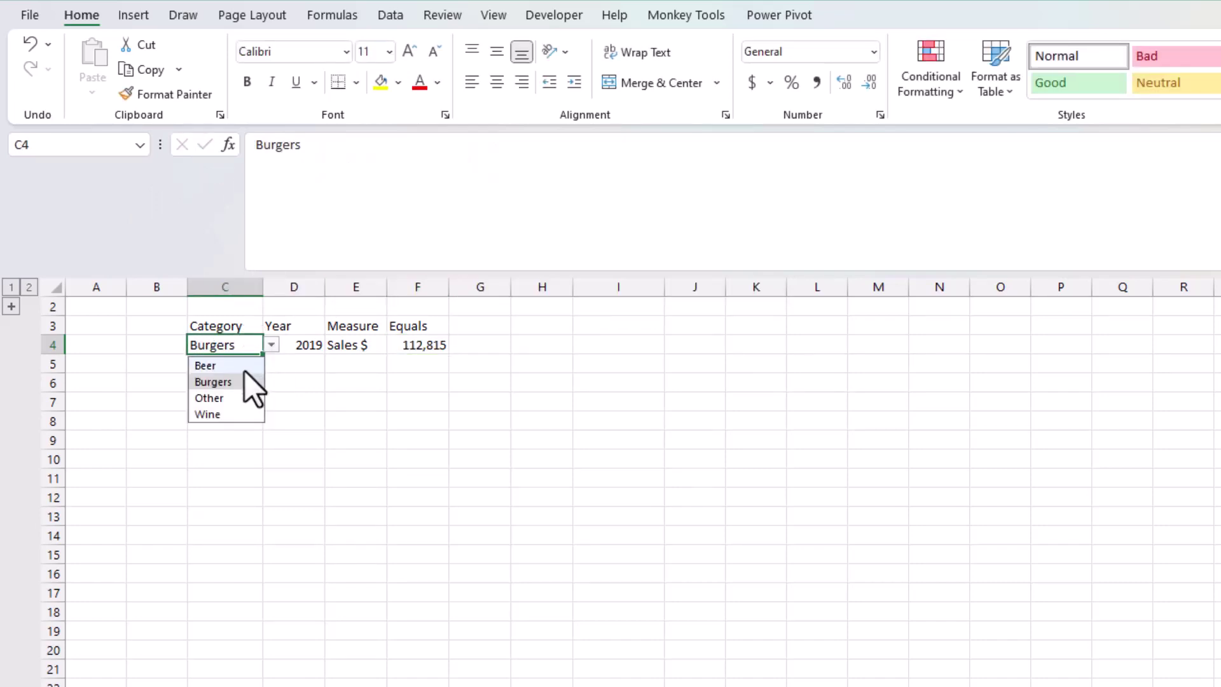
click(245, 365)
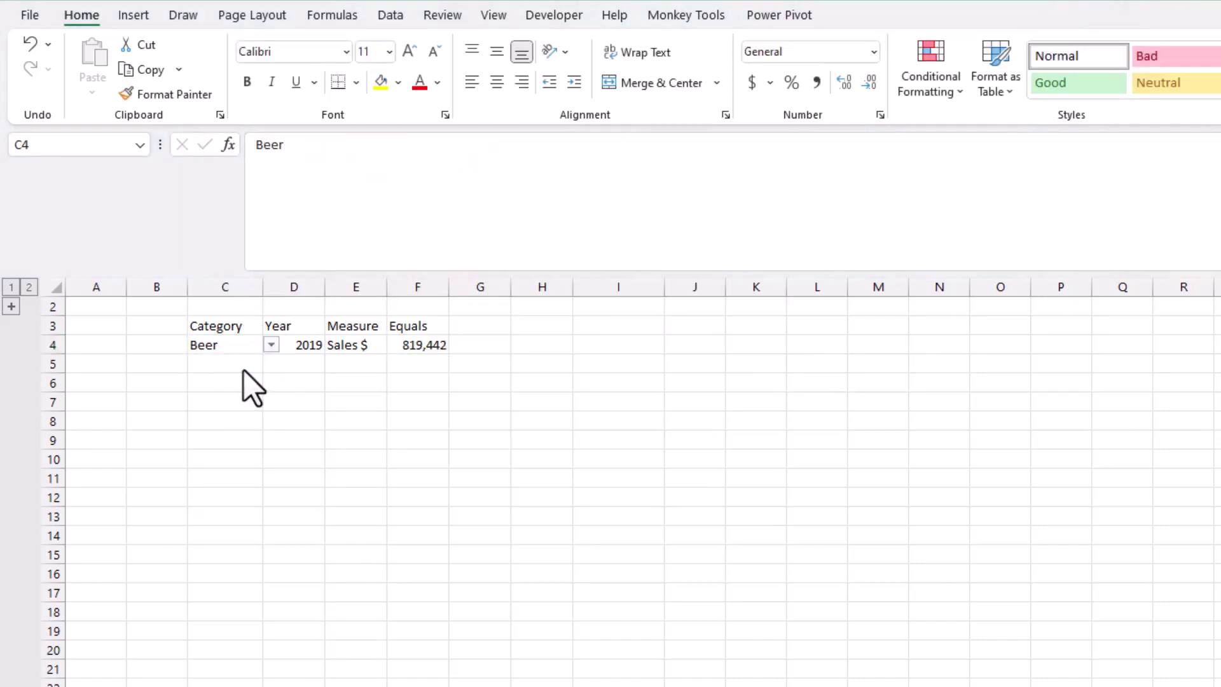
click(414, 343)
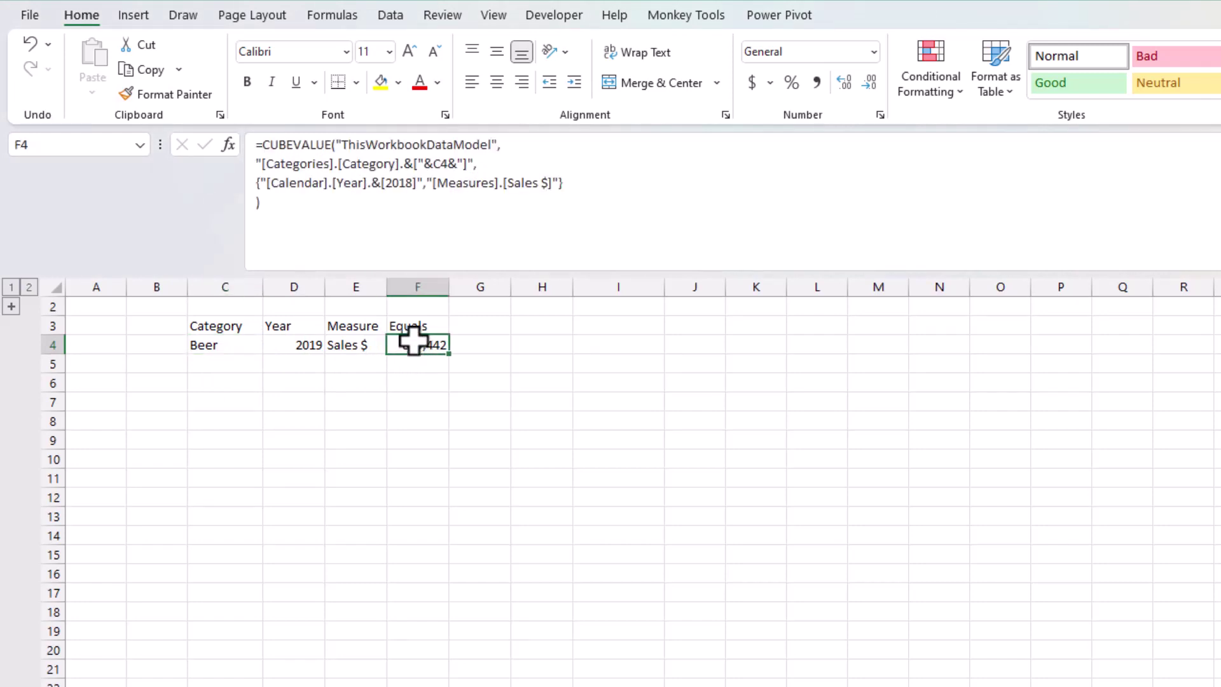
Replace the hard-coded year 2018 in F4's formula with a D4 reference, dismissing the error.
click(390, 188)
drag(386, 185, 412, 185)
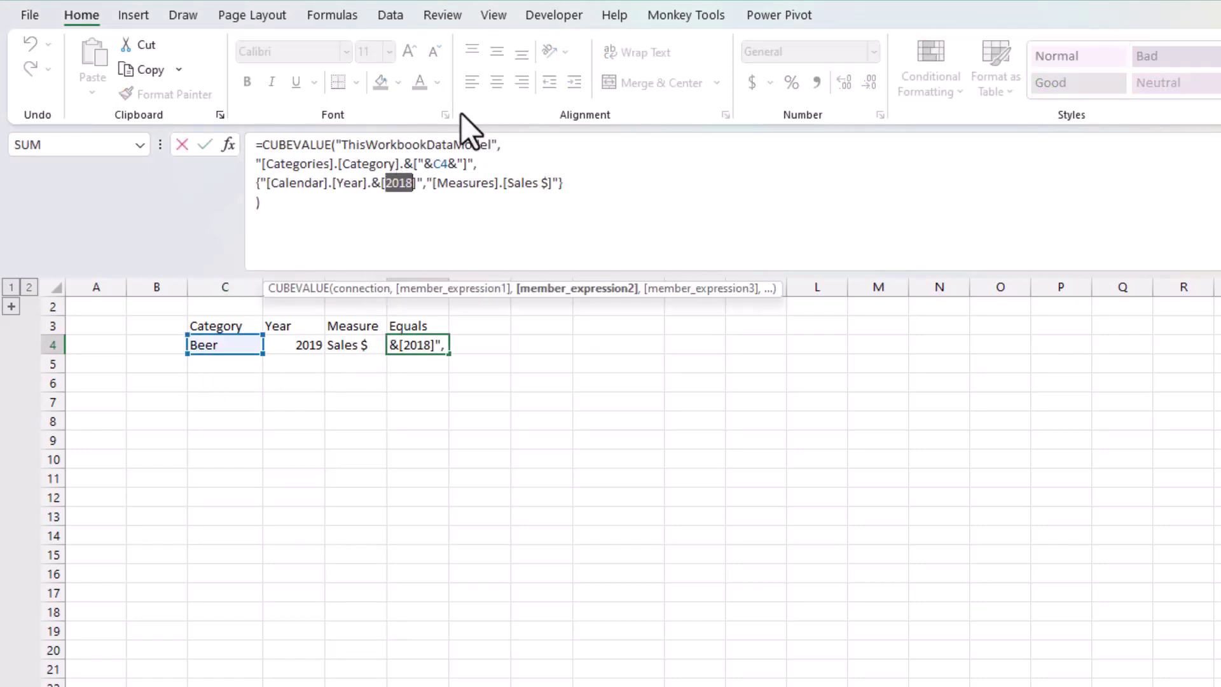
key(BackSpace)
text("&)
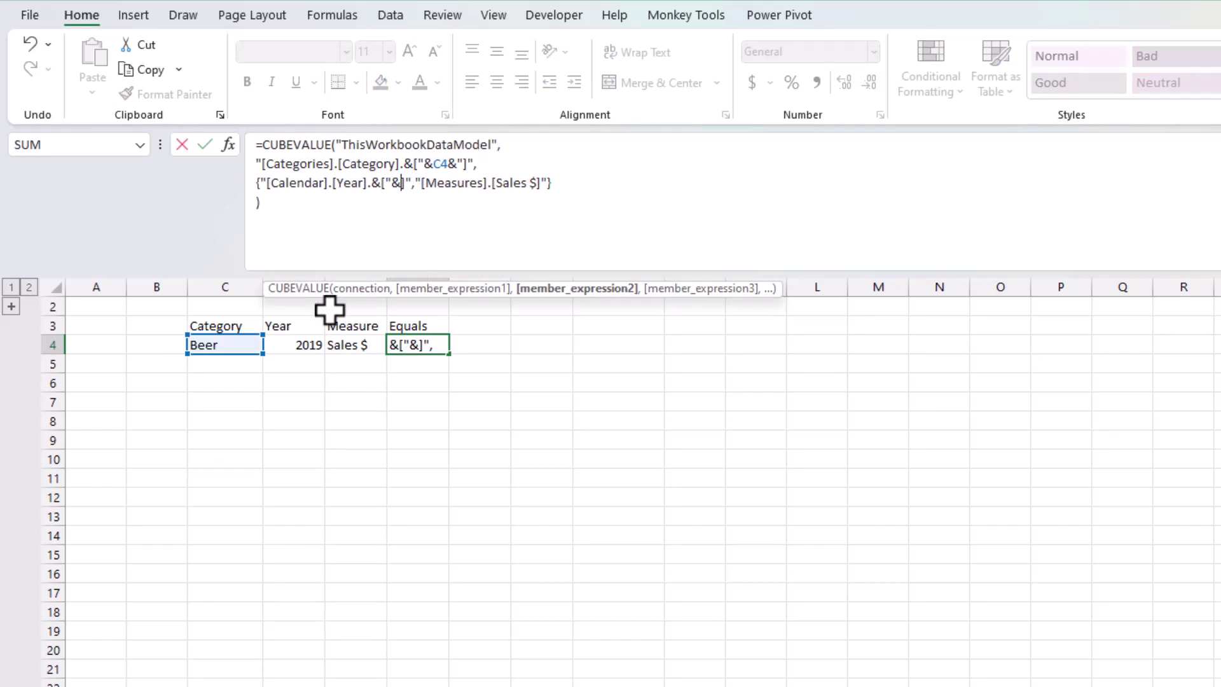
click(306, 345)
text(&"])
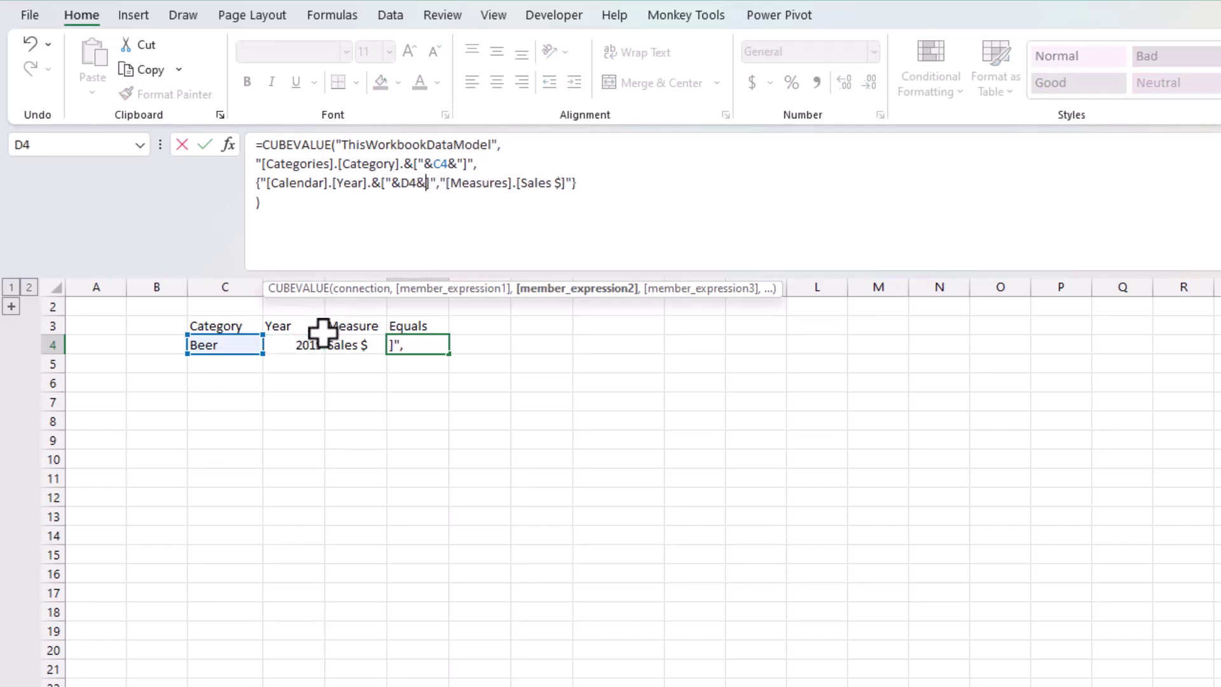
text(")
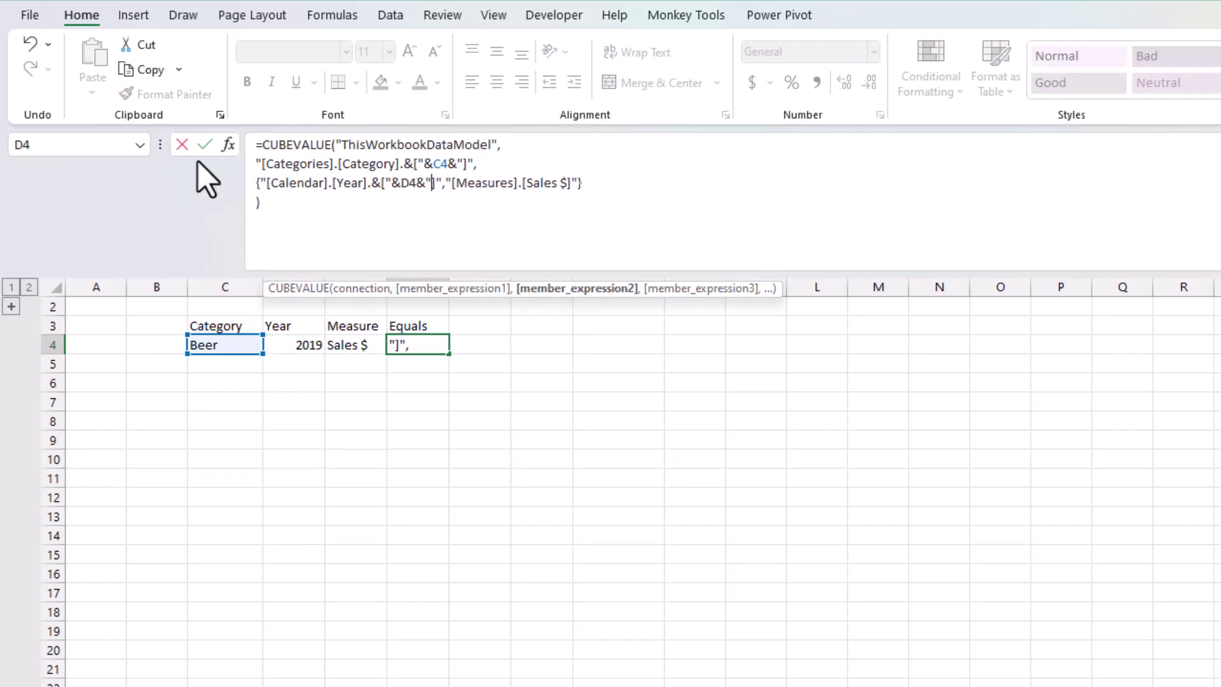
click(204, 145)
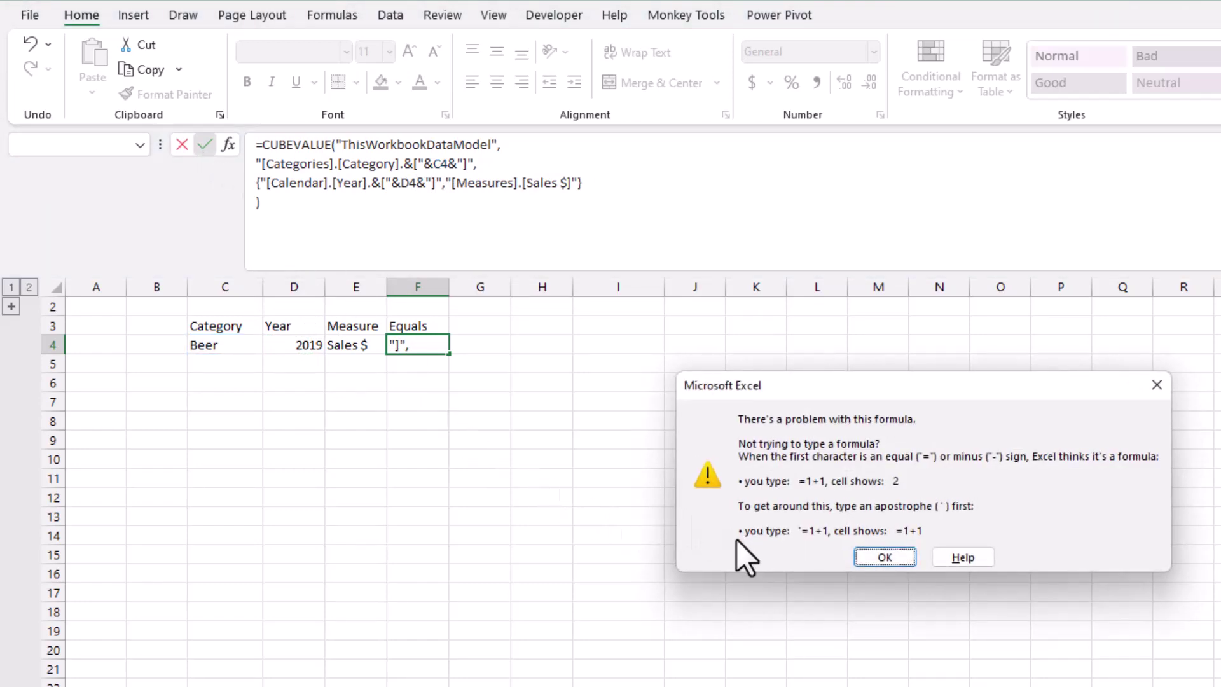
click(883, 557)
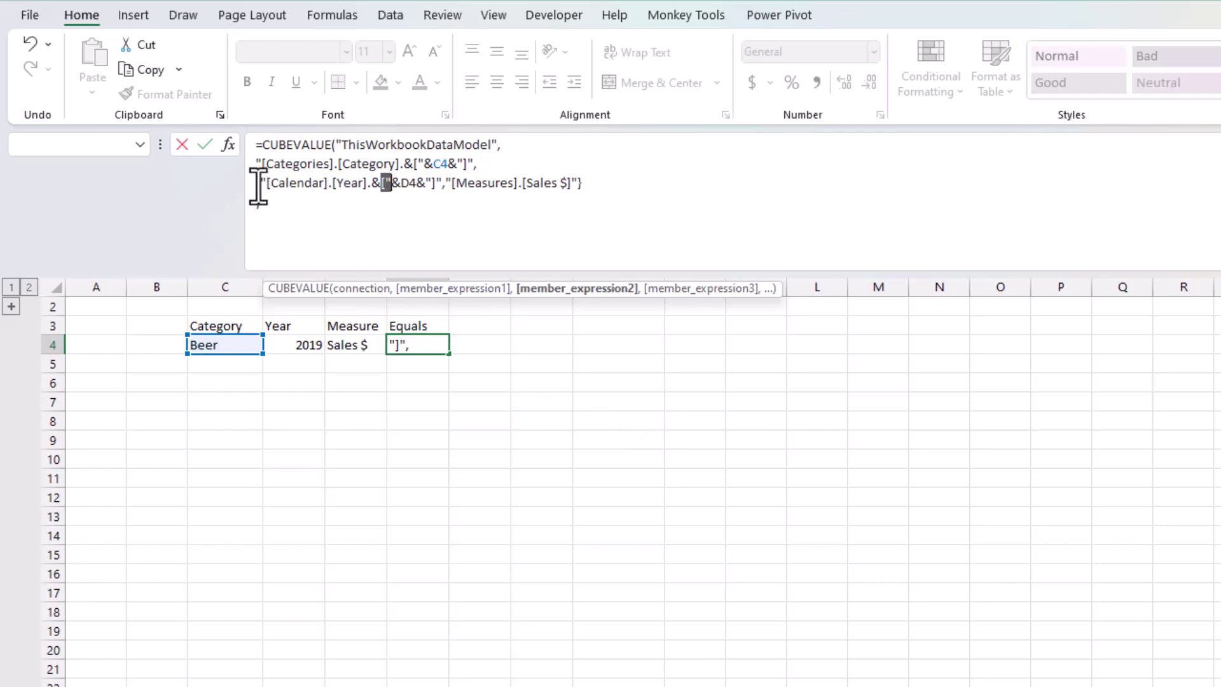
Delete the curly braces around the formula's third line and commit it.
drag(258, 184, 595, 189)
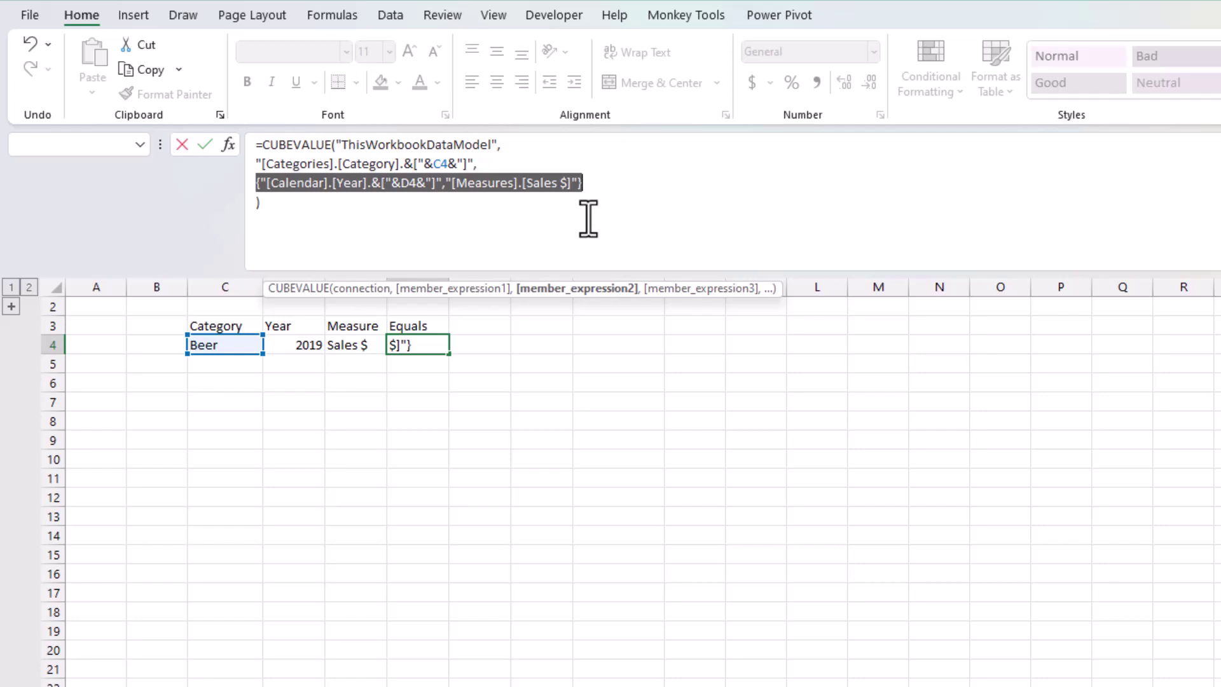
click(469, 185)
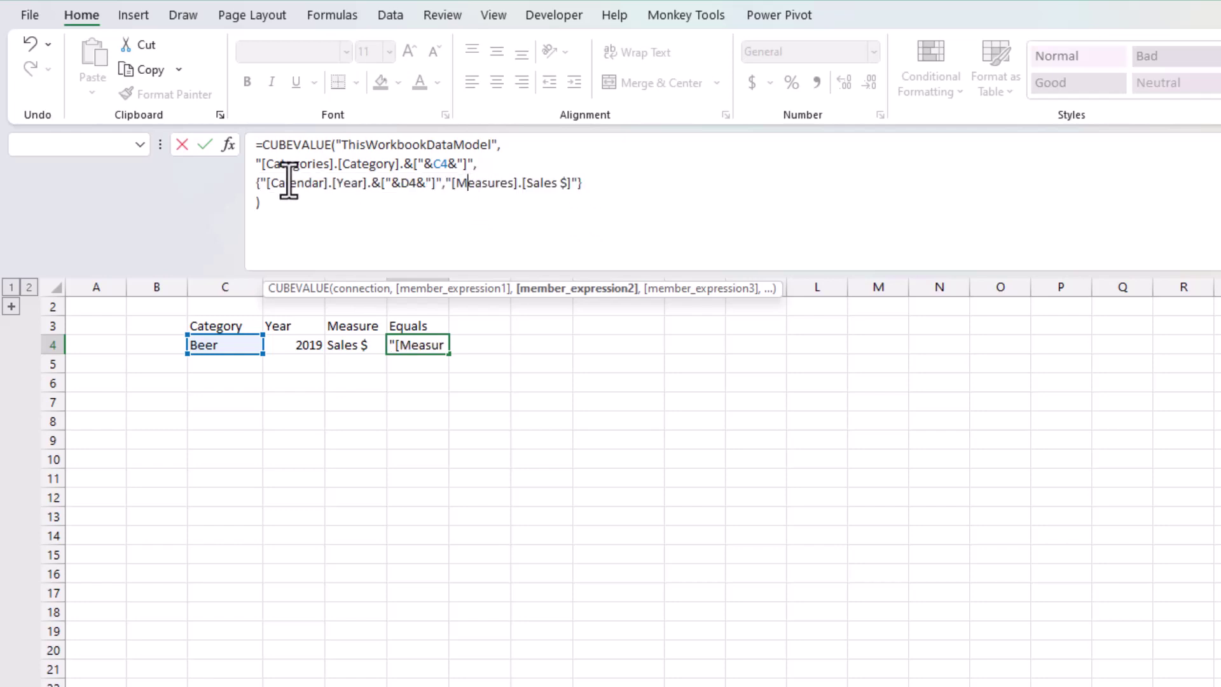
click(258, 183)
key(Delete)
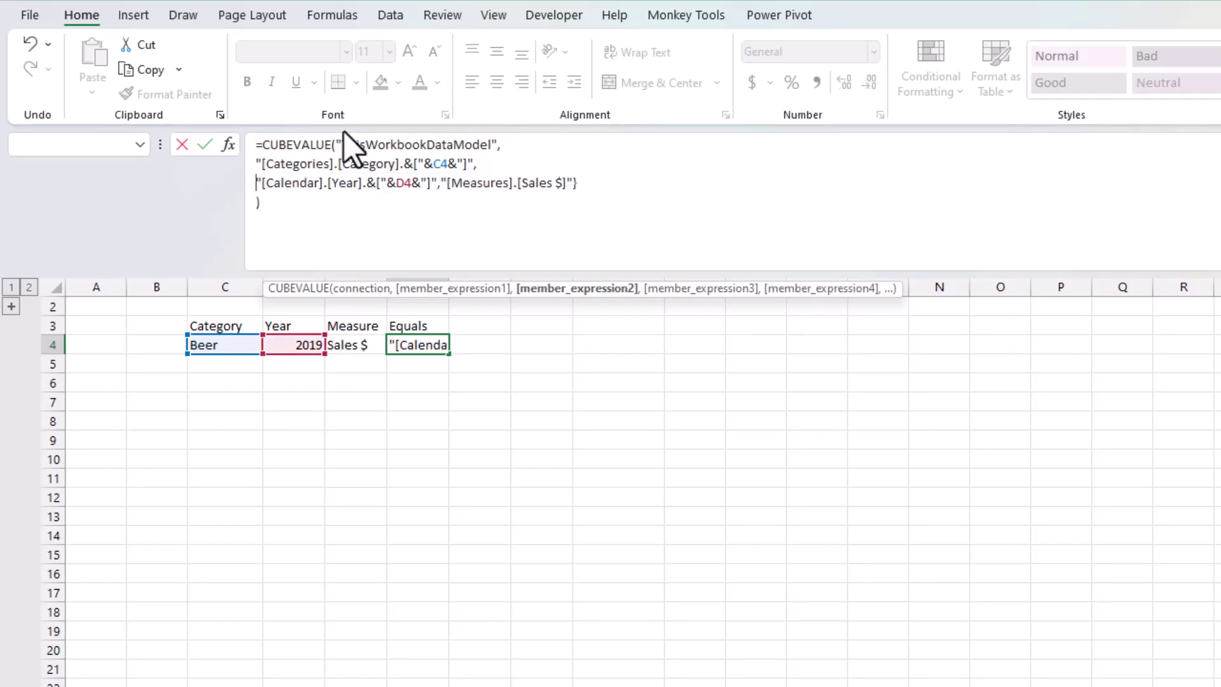
key(End)
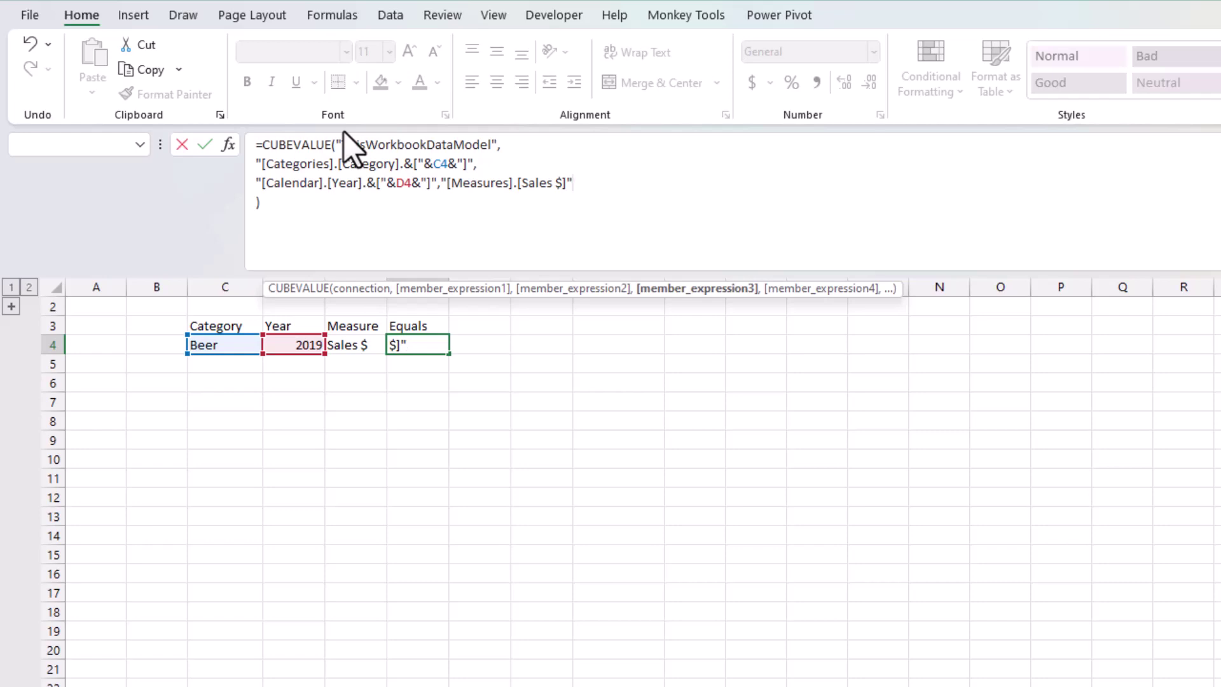
click(208, 146)
Choose 2018 from D4's dropdown list so F4 shows 819,442.
click(289, 347)
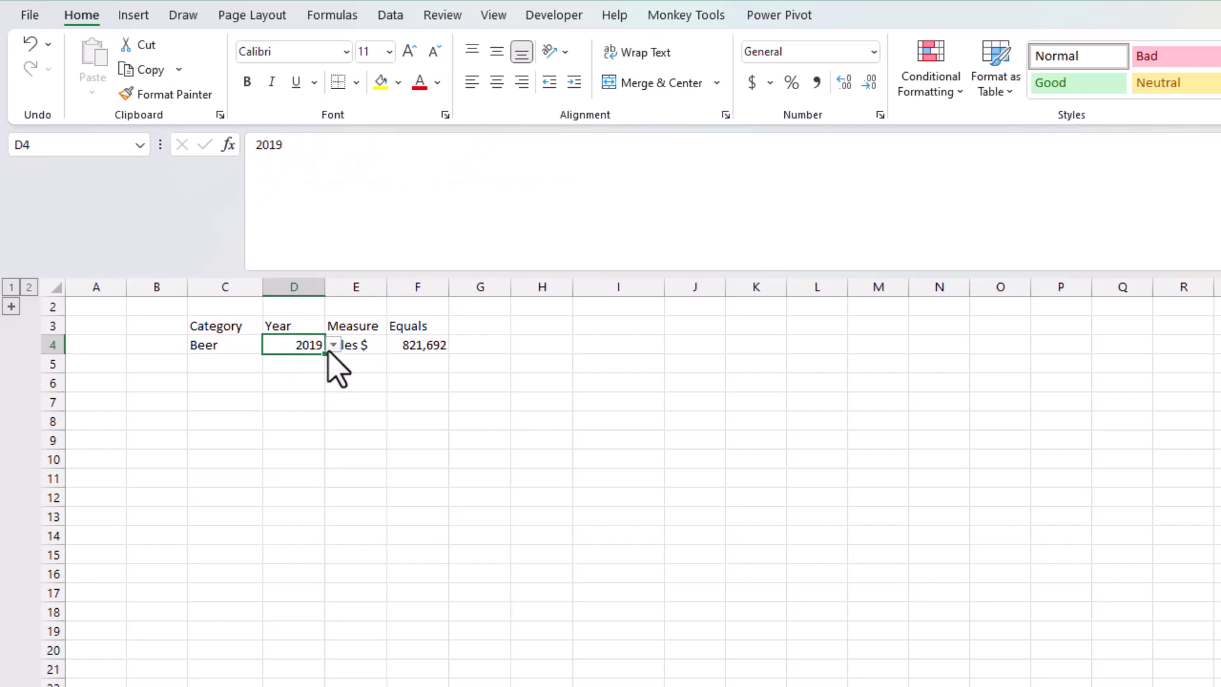
click(332, 344)
click(311, 366)
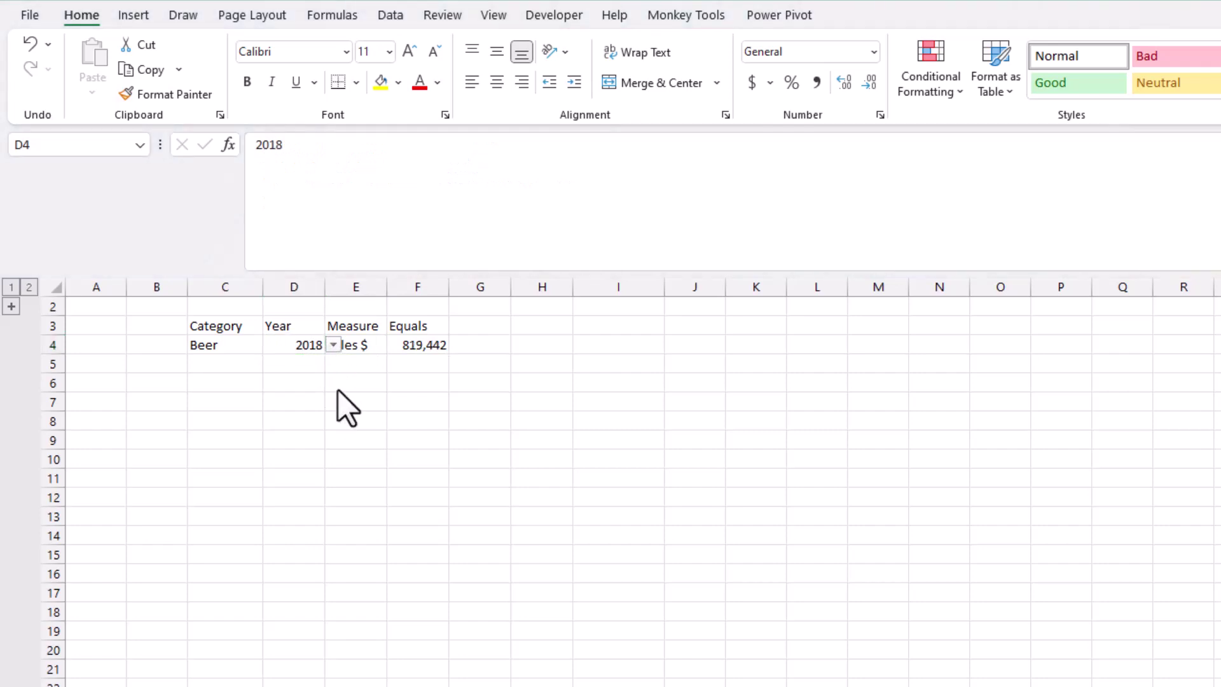
click(414, 344)
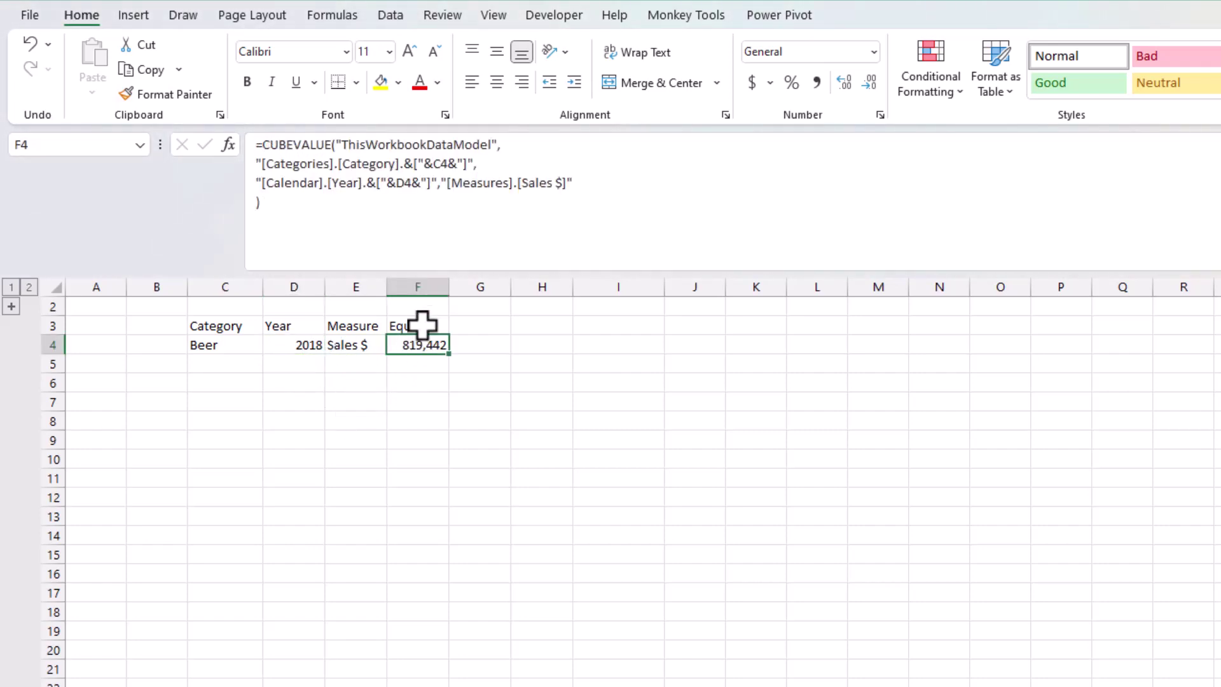
Put the Measures member on its own line and replace Sales $ with "&E4&".
click(442, 184)
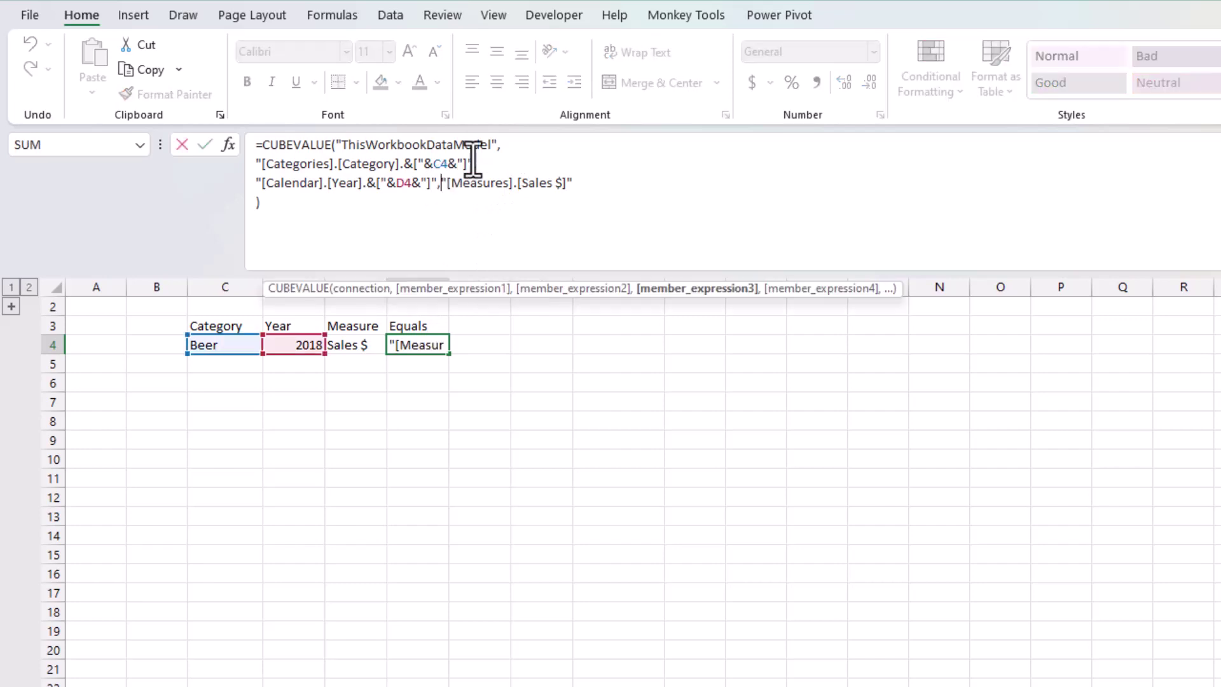
key(alt+Return)
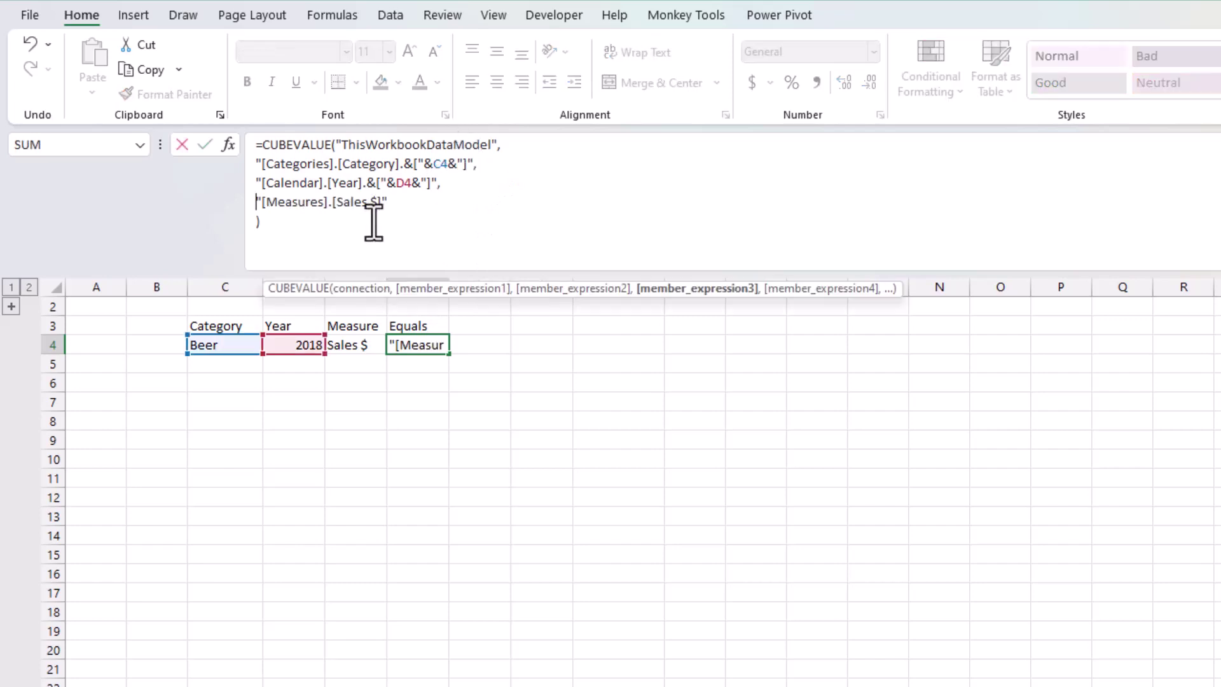
drag(336, 202, 378, 203)
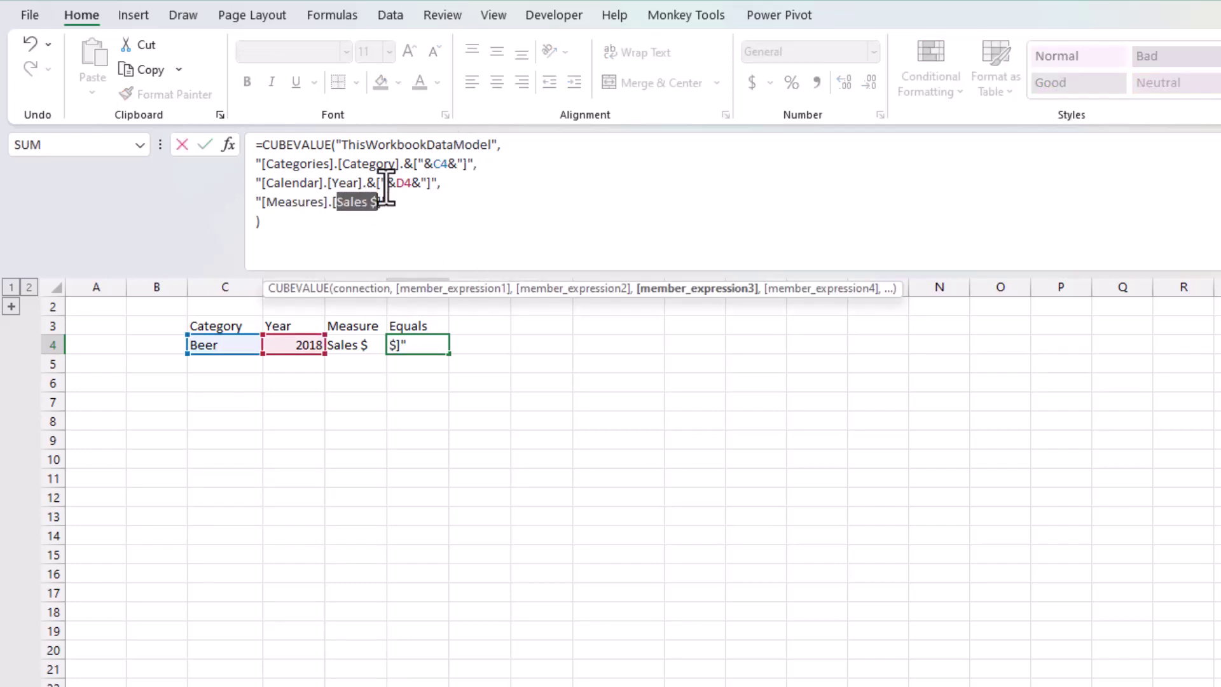
text("&)
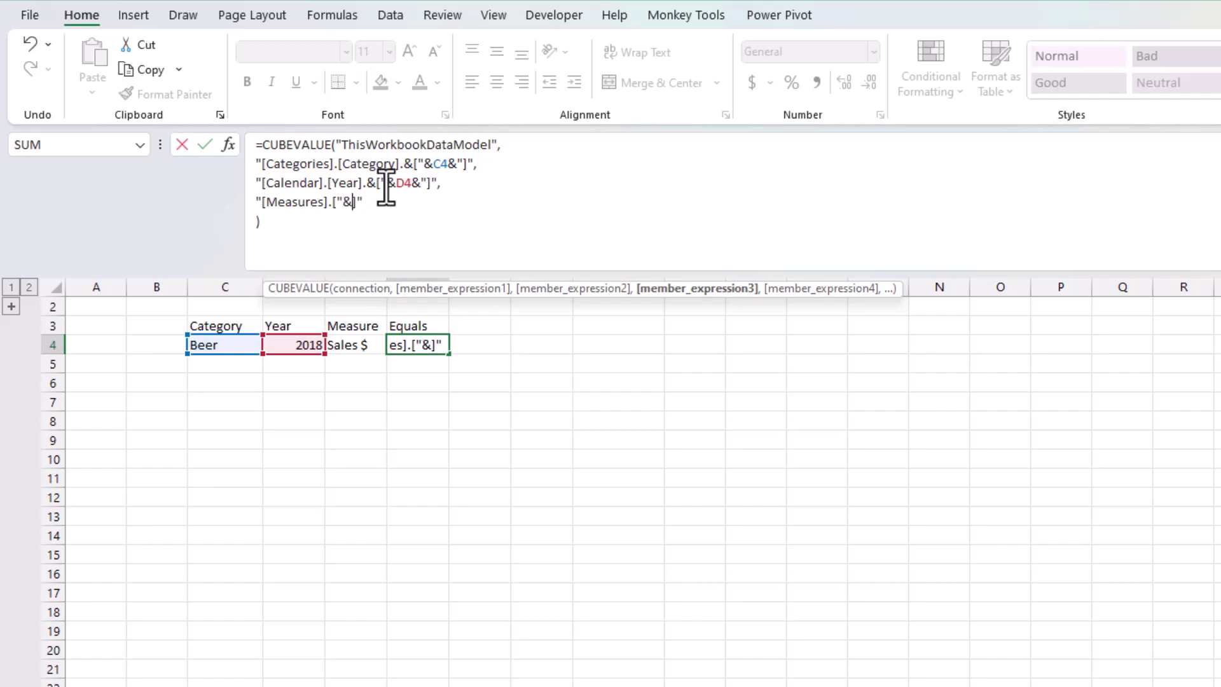
click(348, 343)
text(&")
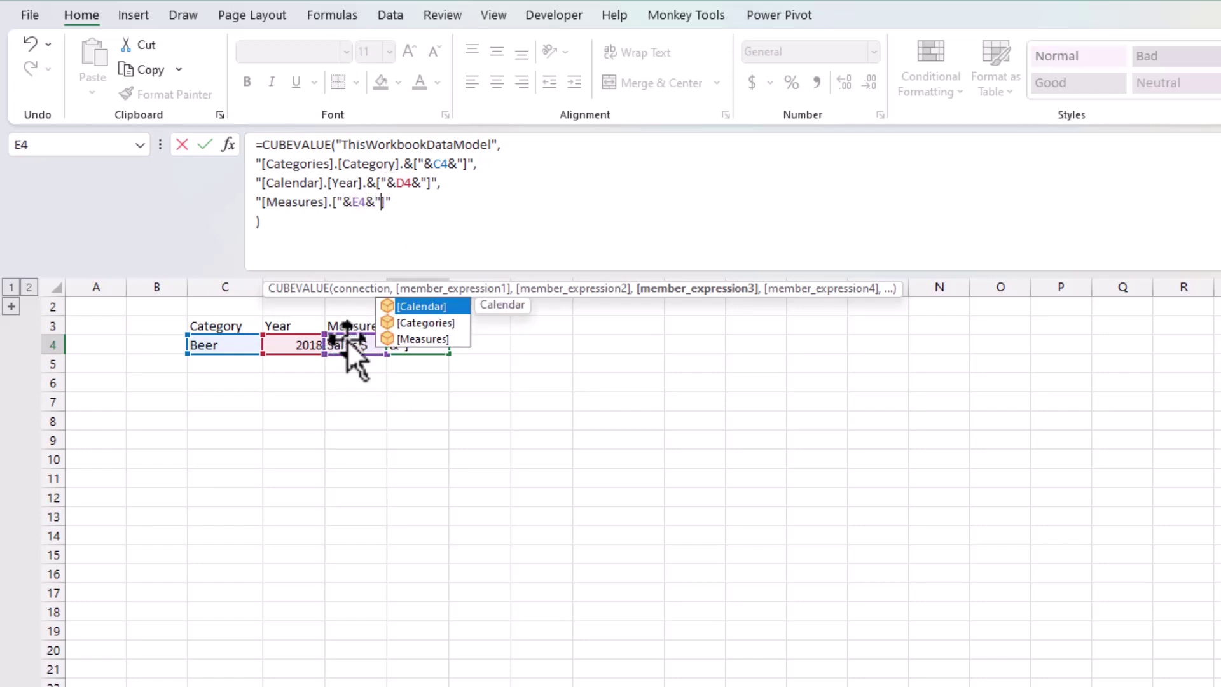
click(205, 145)
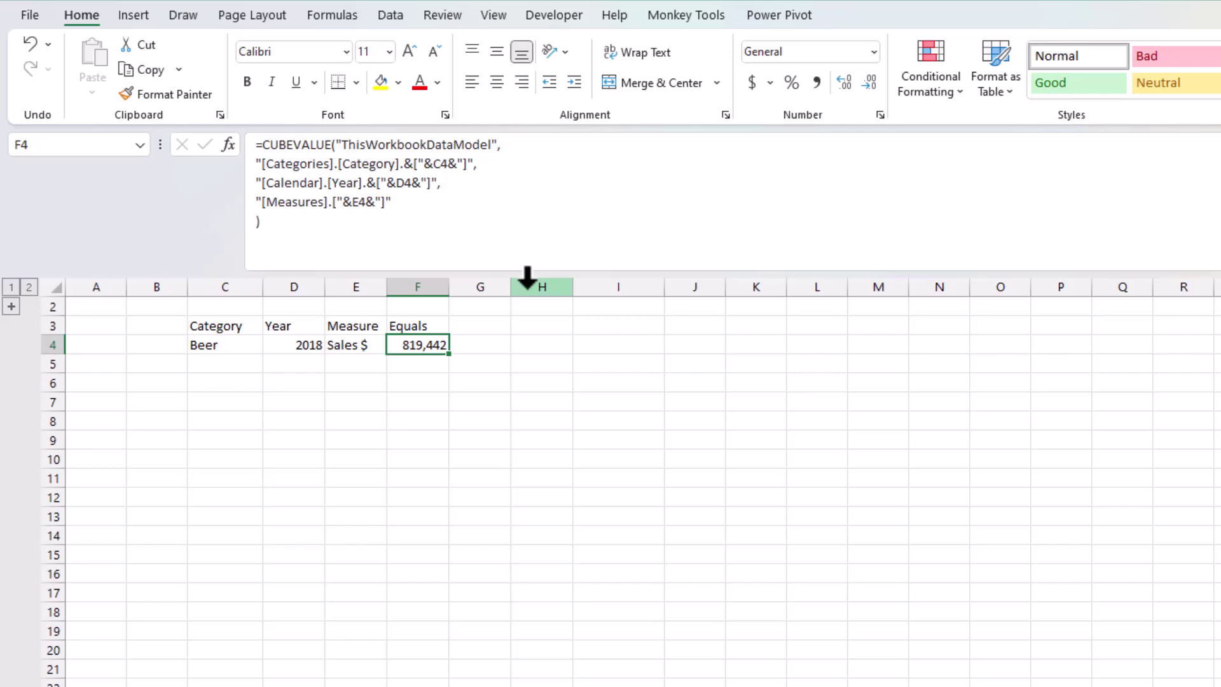
Choose Budget $ from E4's dropdown so F4 shows 839,255.
click(379, 345)
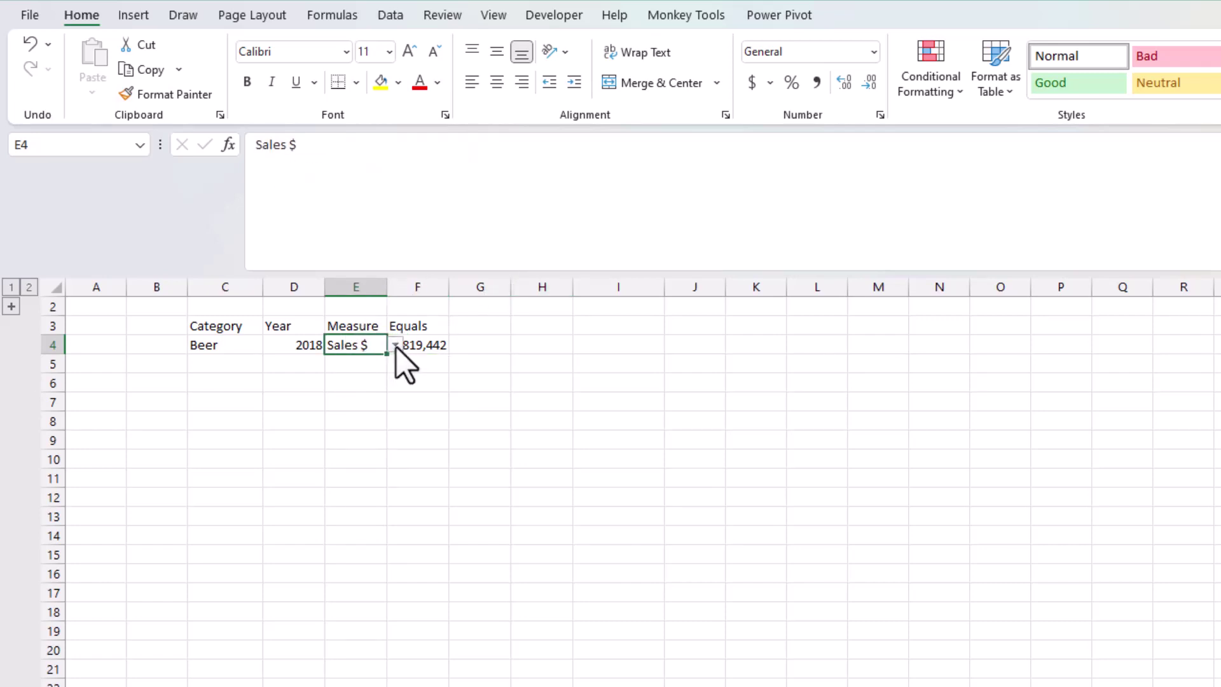
click(396, 344)
click(380, 379)
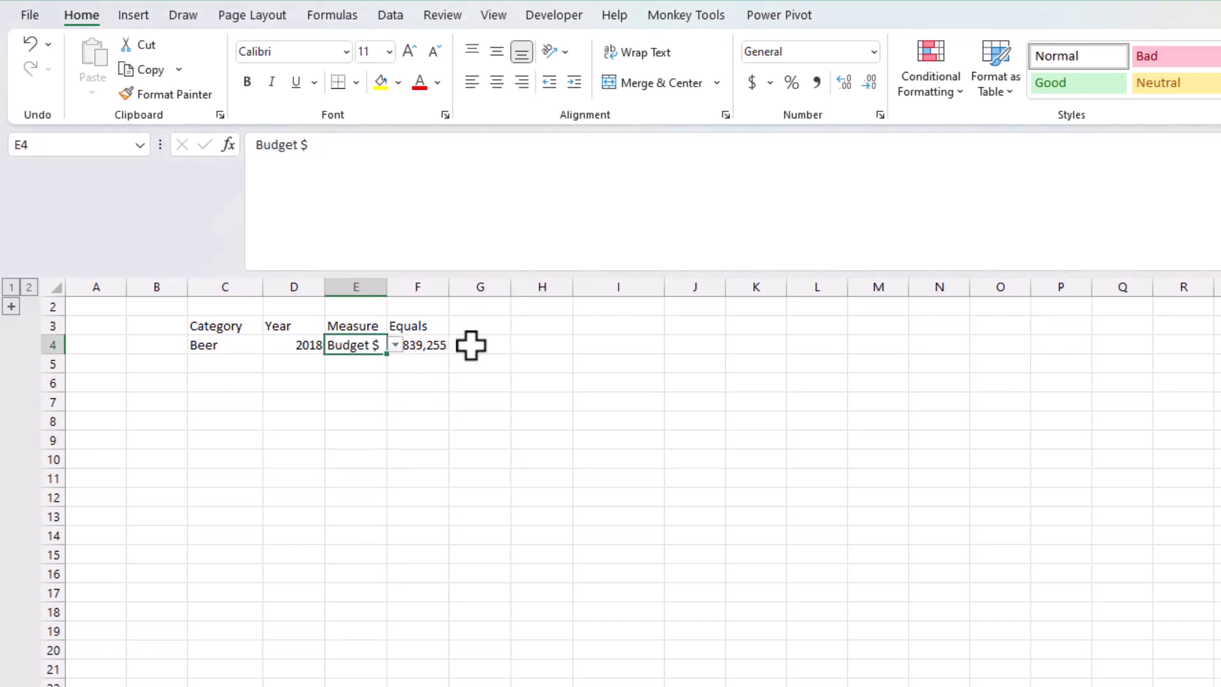
click(425, 347)
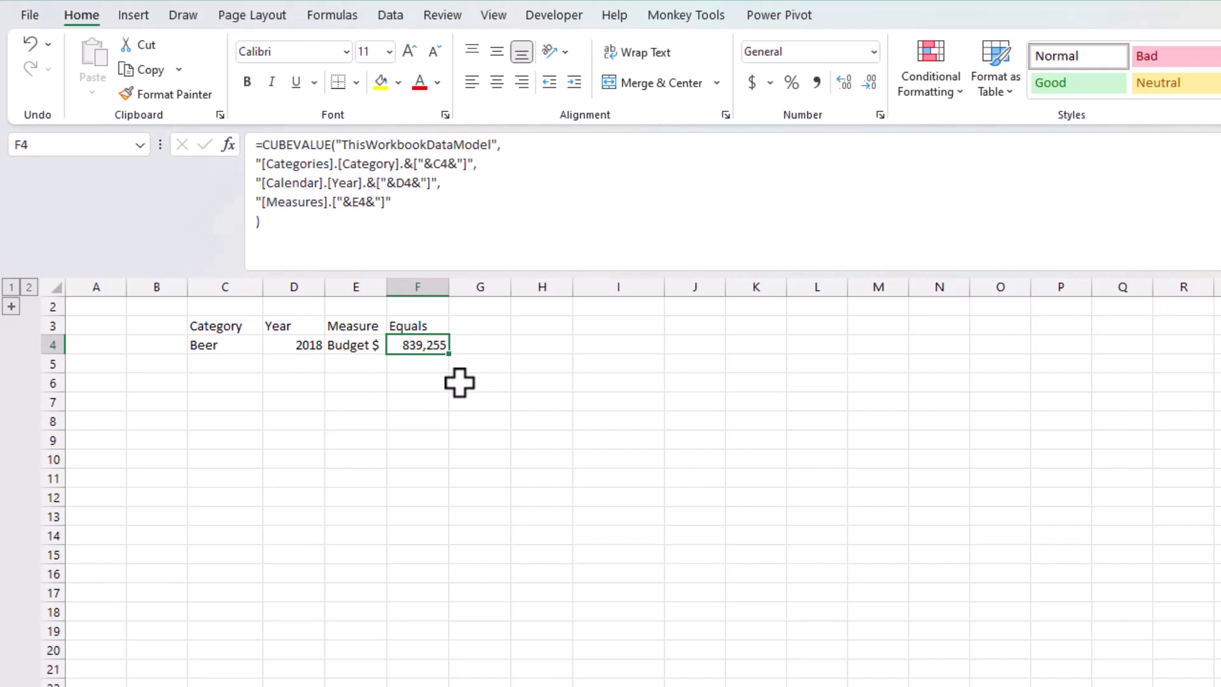